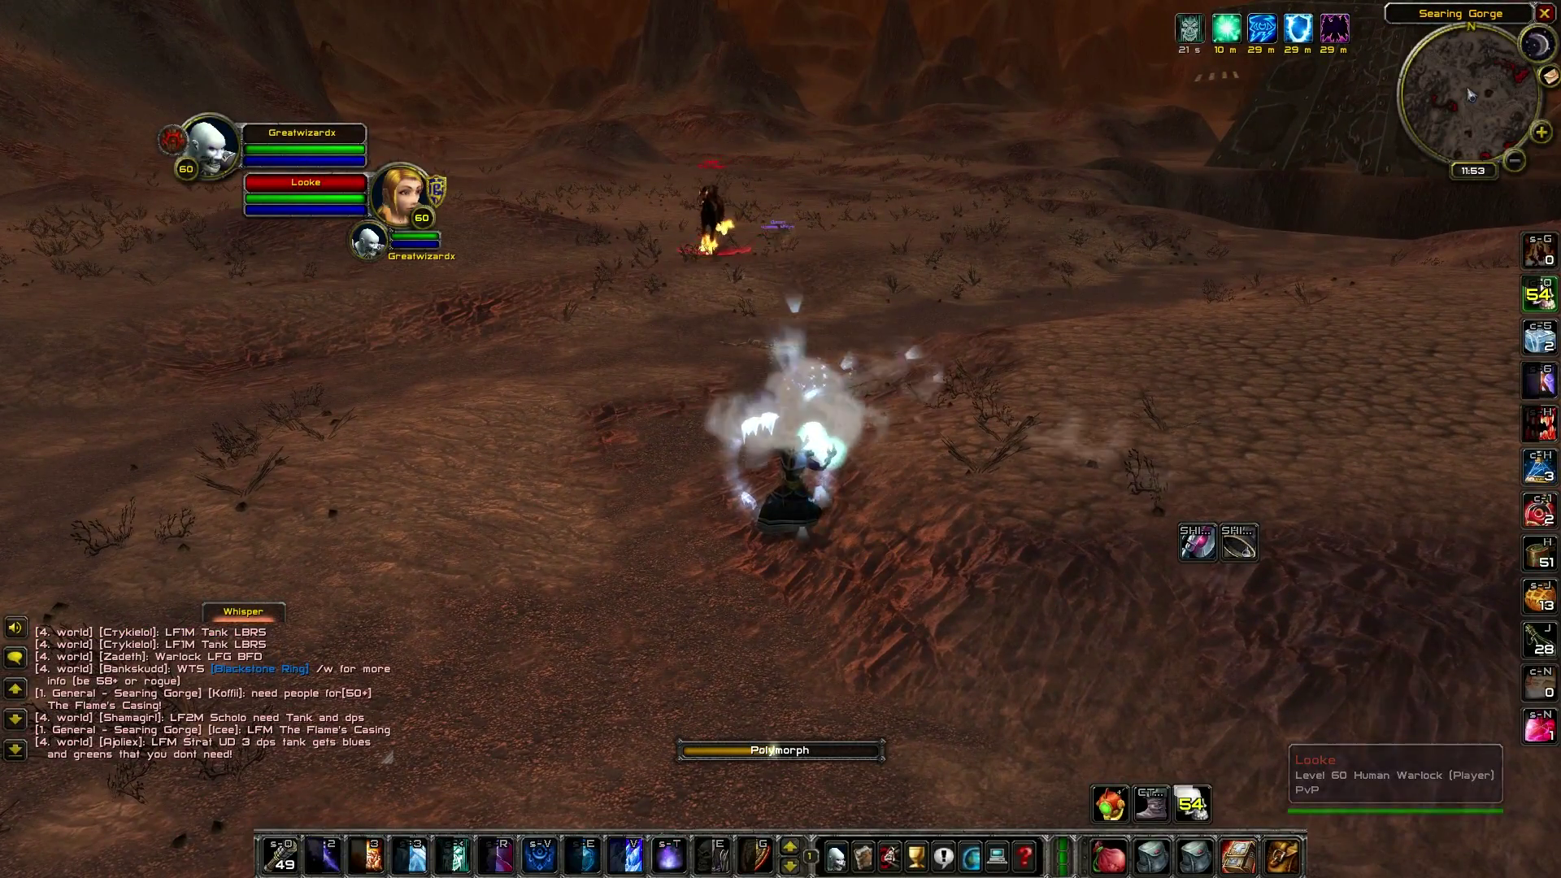
pyautogui.press('e')
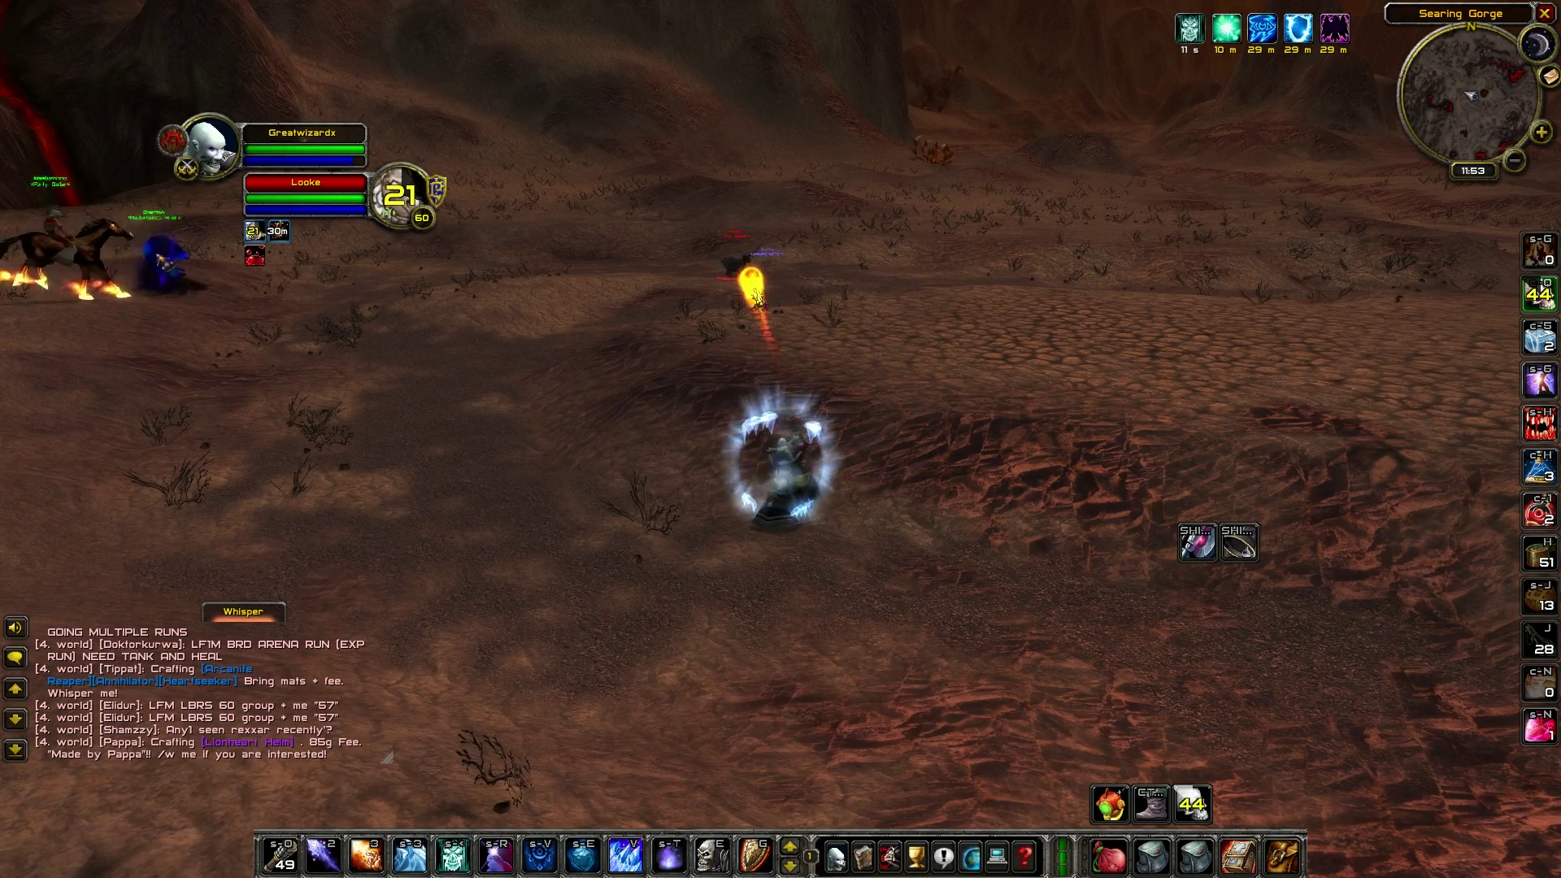
# Step: Polymorph the enemy warlock, Ice Block, and hit it with a frost spell
pyautogui.hotkey('shift', 'e')
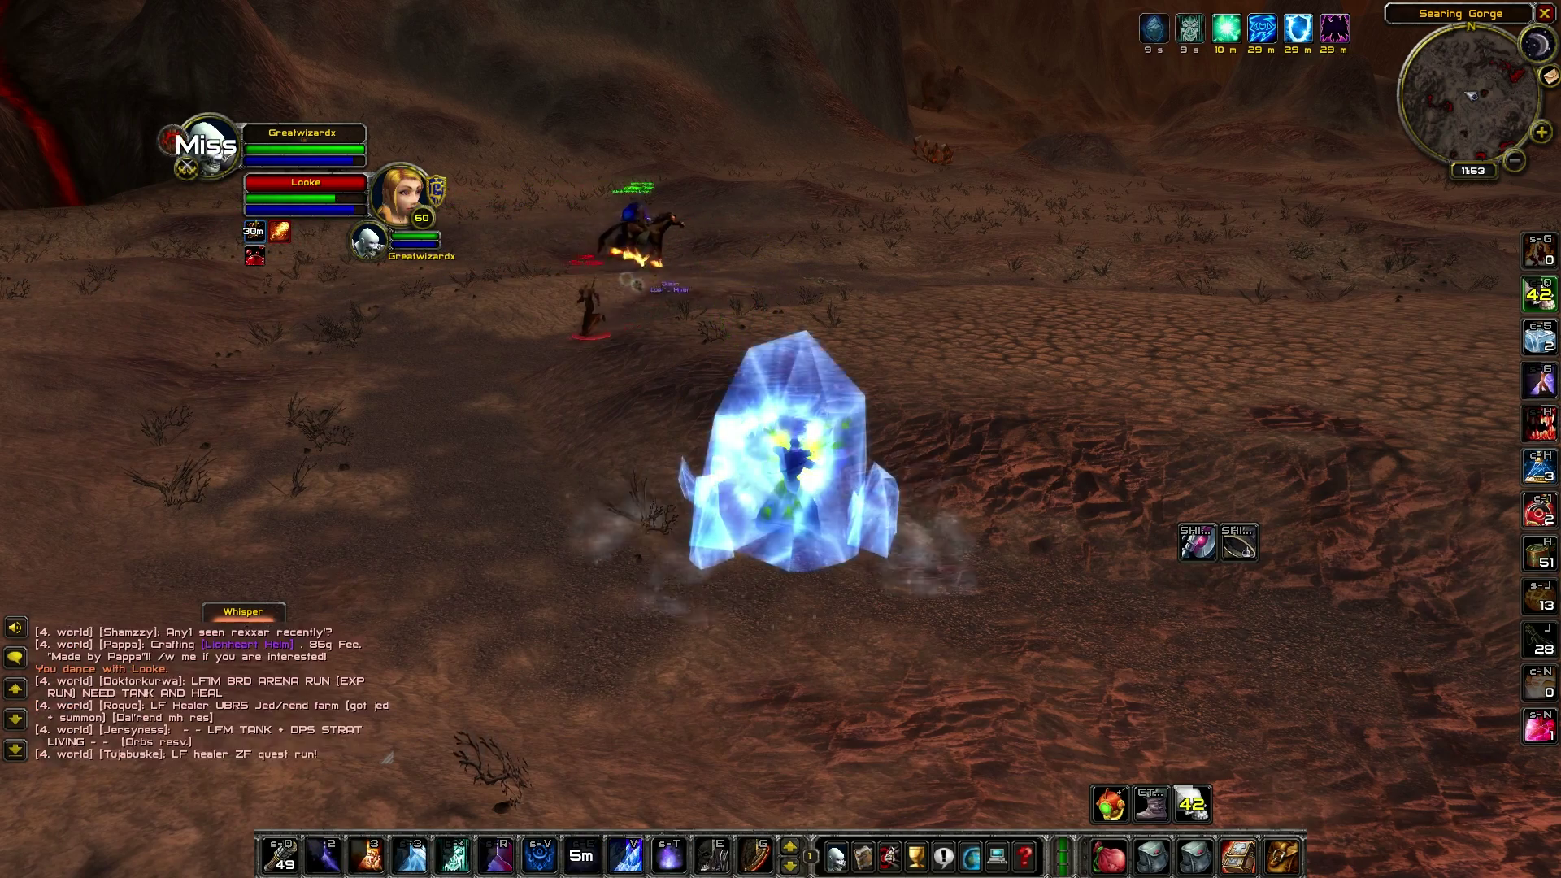
pyautogui.moveTo(780, 439); pyautogui.dragTo(683, 428)
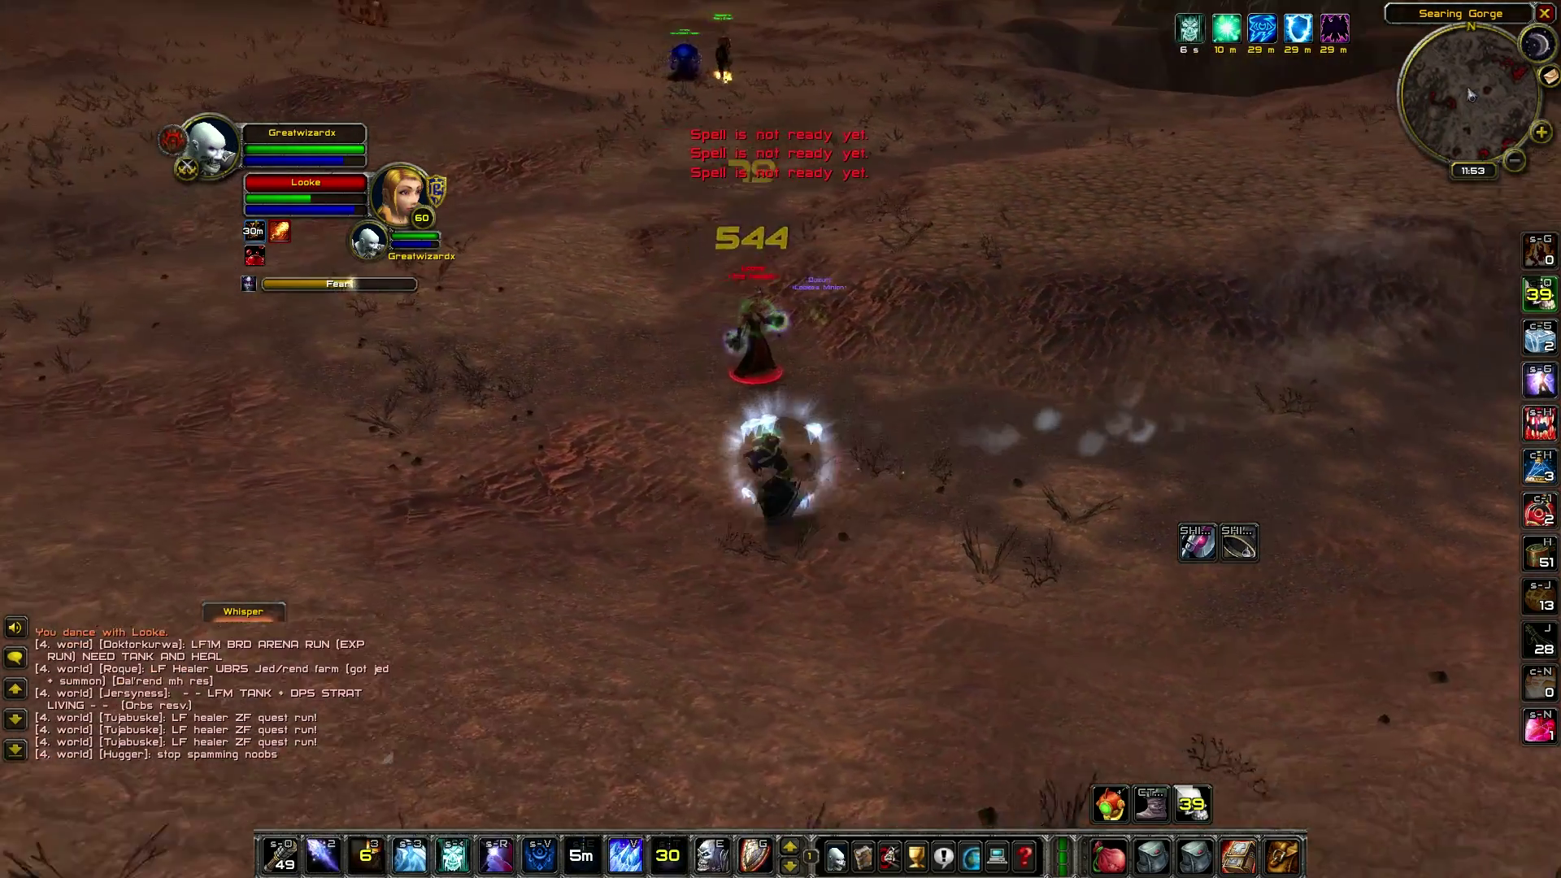
pyautogui.moveTo(782, 440); pyautogui.dragTo(683, 440)
pyautogui.press('4')
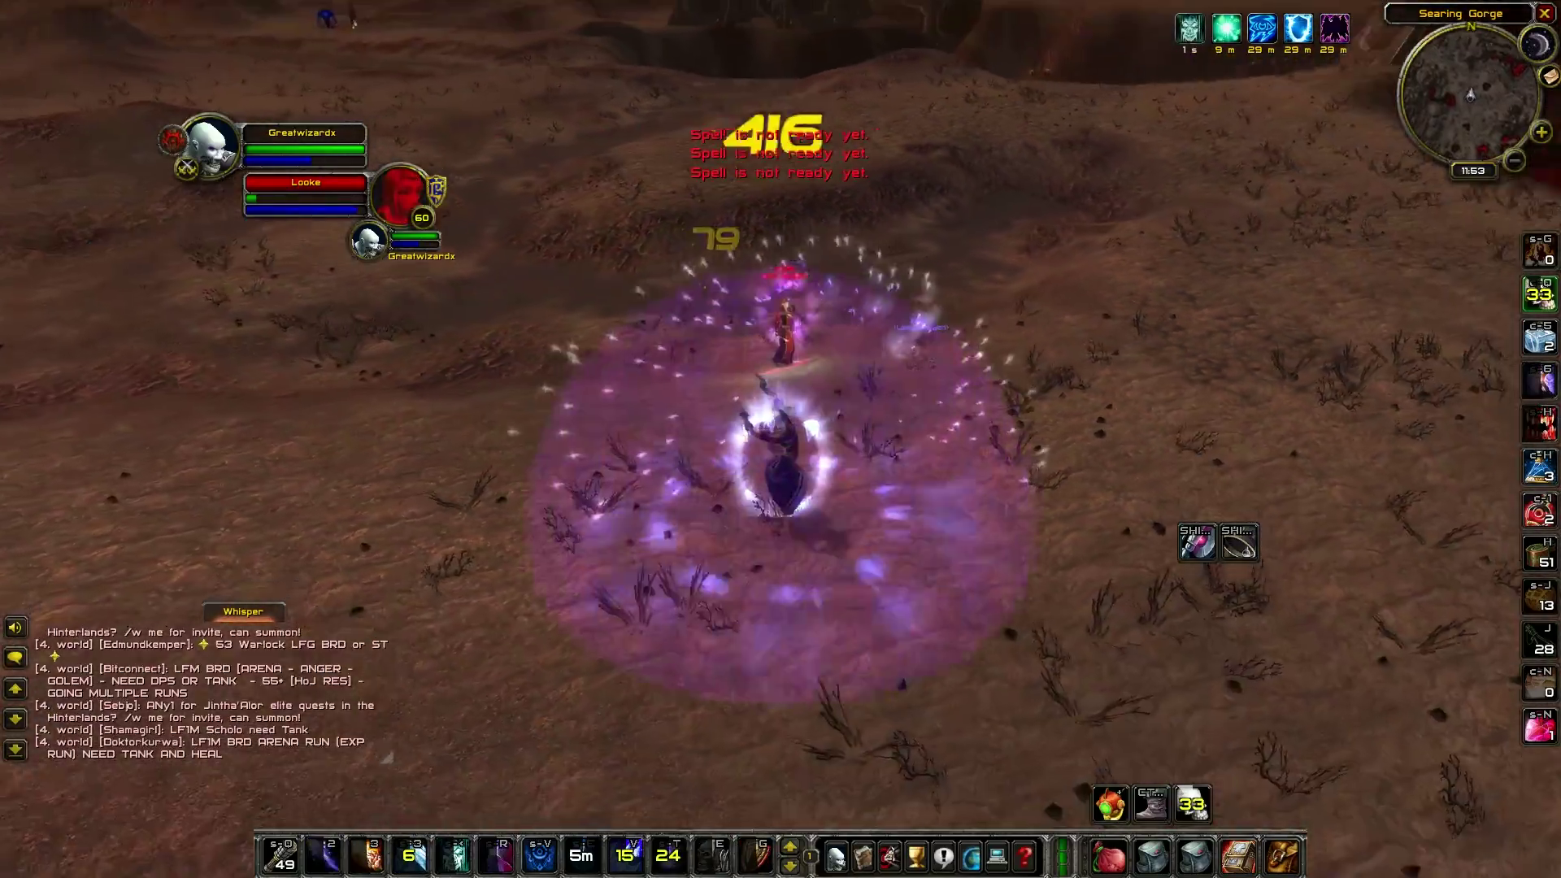
pyautogui.moveTo(781, 440); pyautogui.dragTo(683, 439)
# Step: Target the warlock with Frostbolt, head for the bridge, Ice Block again, then Fire Blast
pyautogui.press('Tab')
pyautogui.press('2')
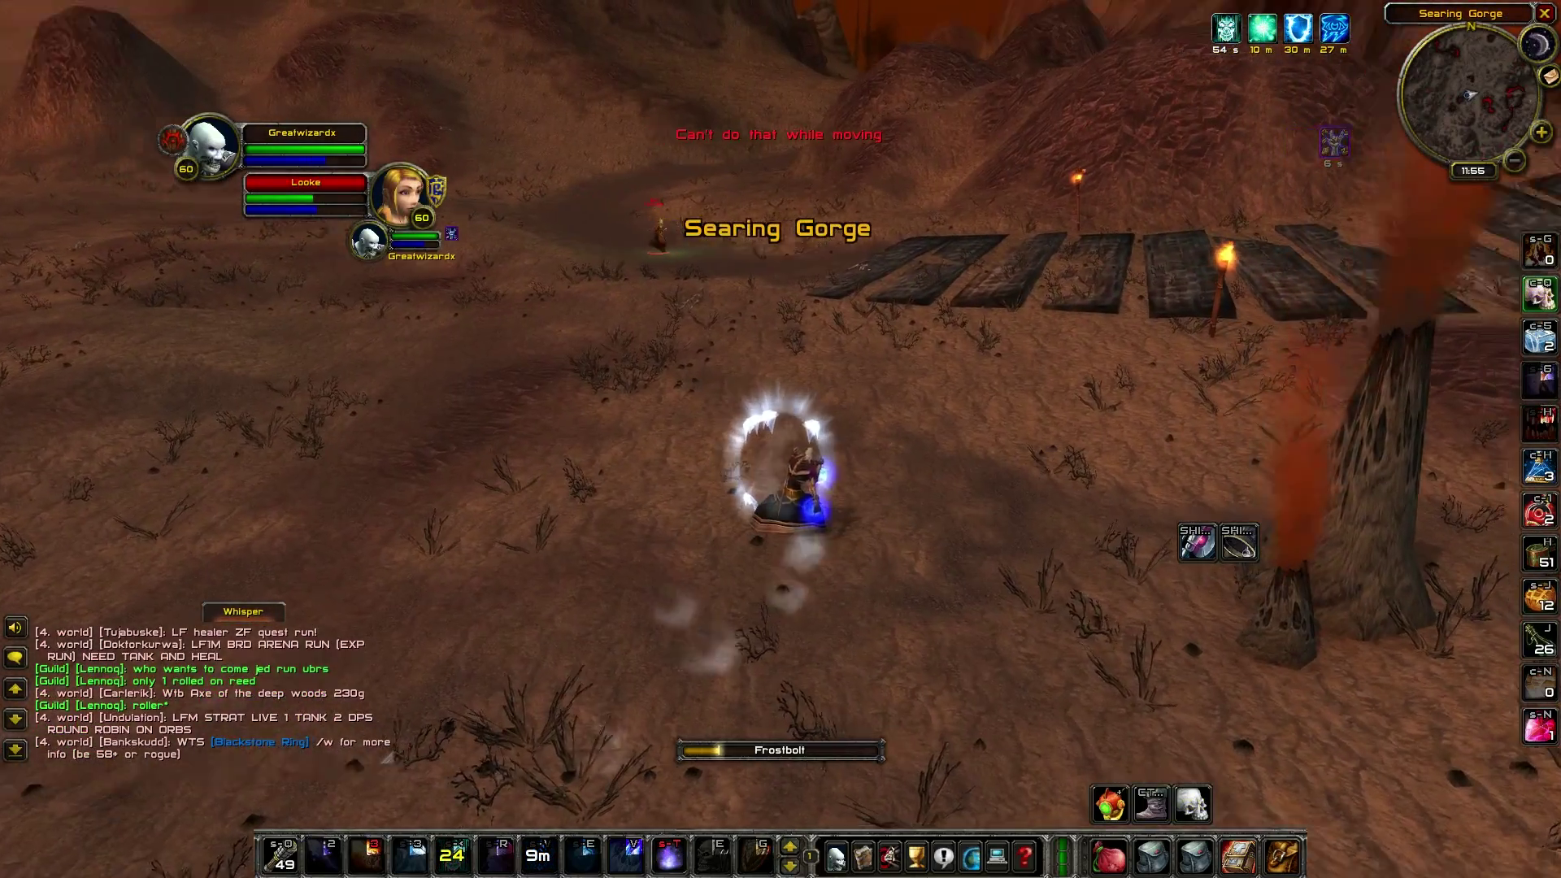
pyautogui.press('w')
pyautogui.moveTo(780, 439); pyautogui.dragTo(878, 439)
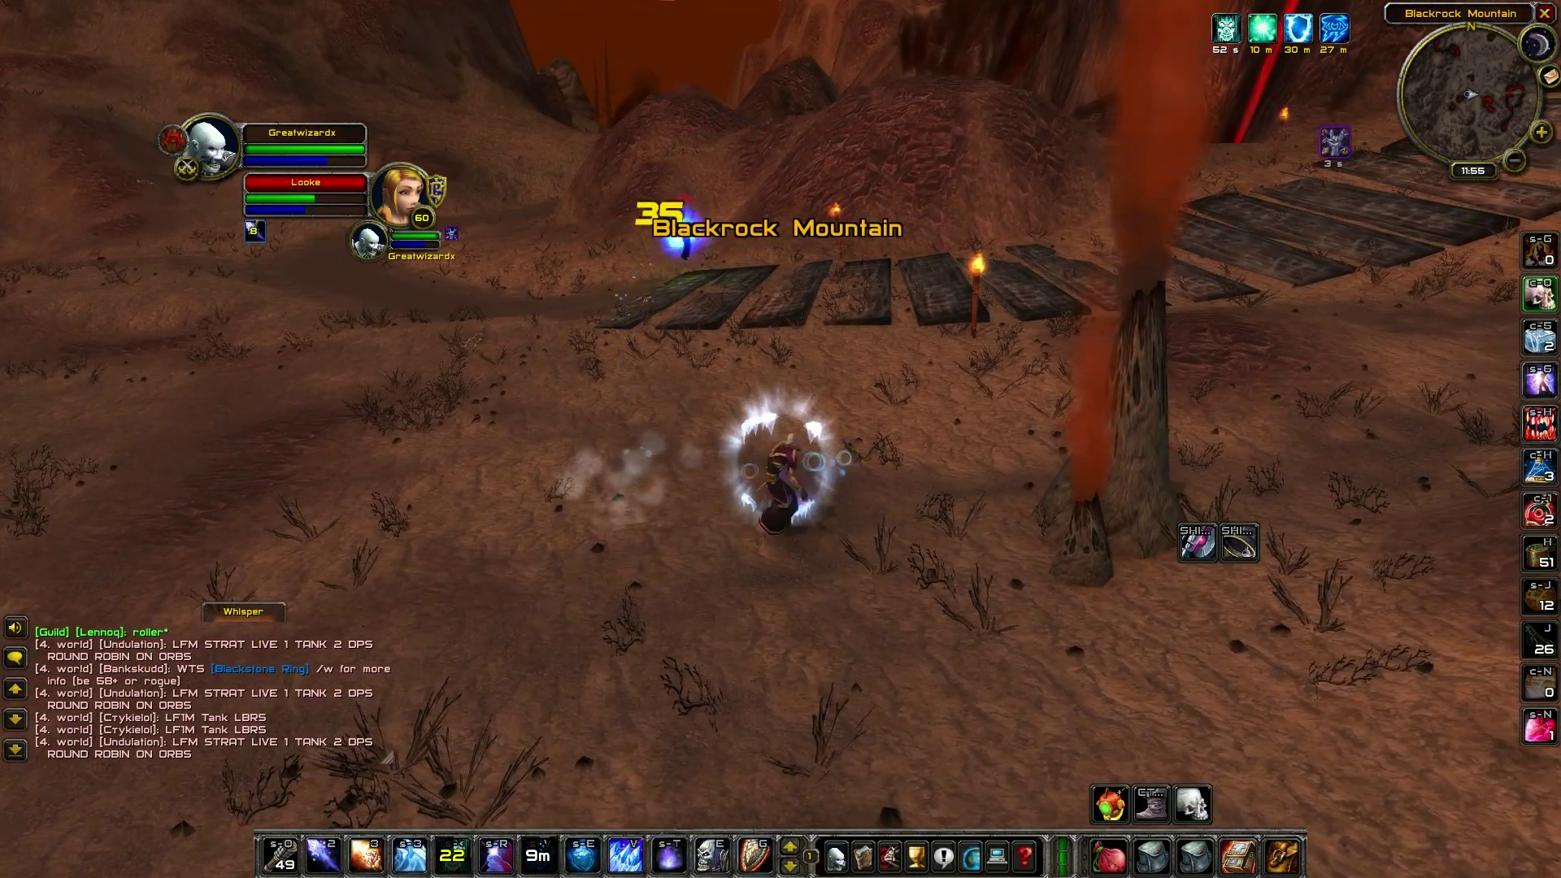
pyautogui.hotkey('shift', 'e')
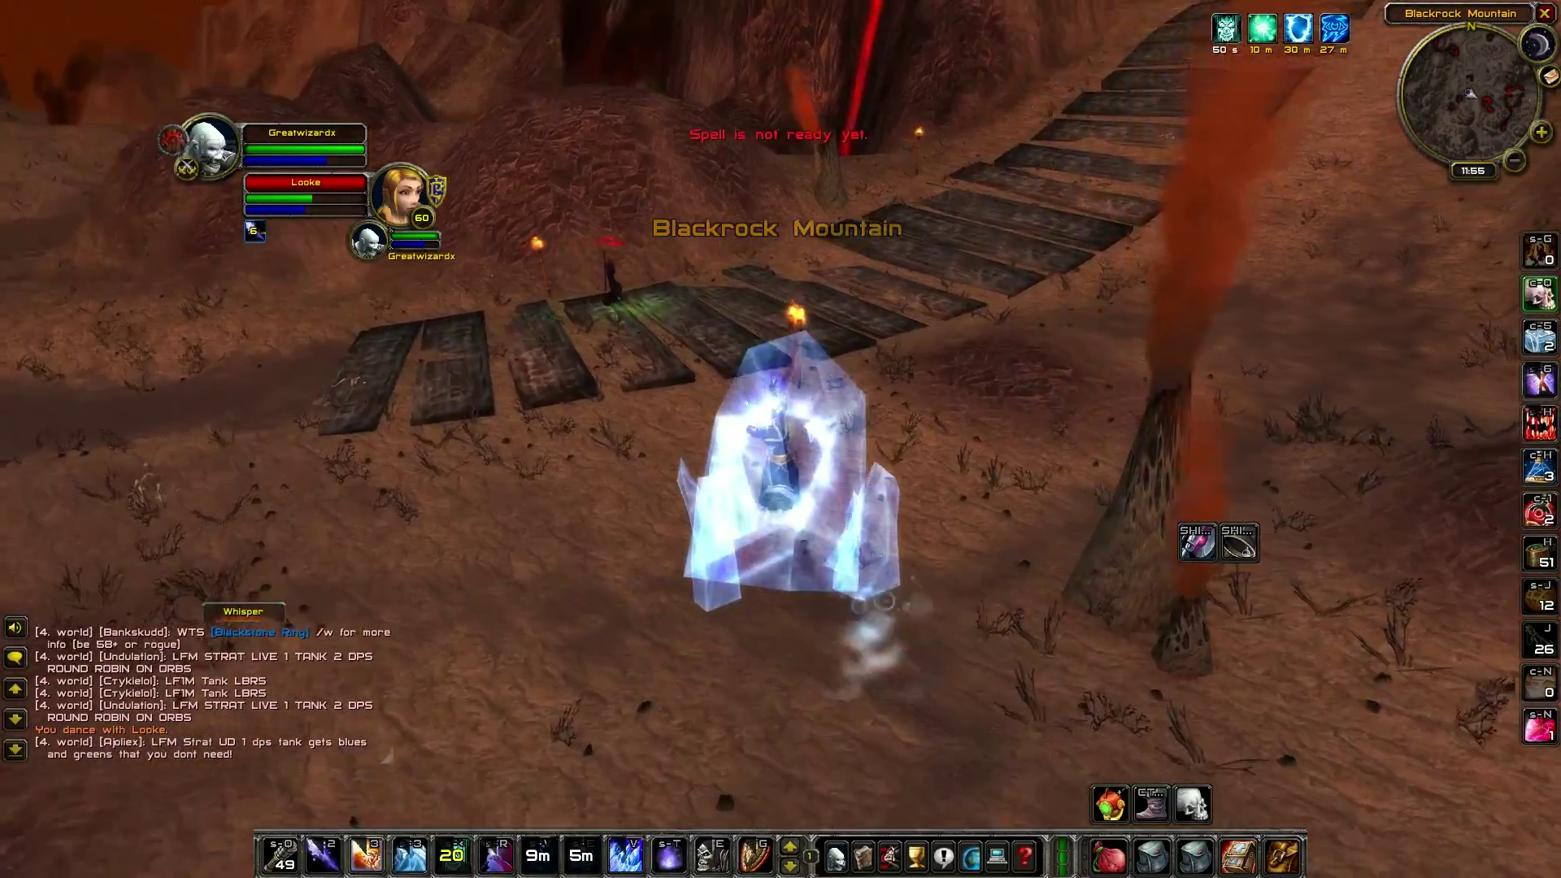
pyautogui.press('w')
pyautogui.press('3')
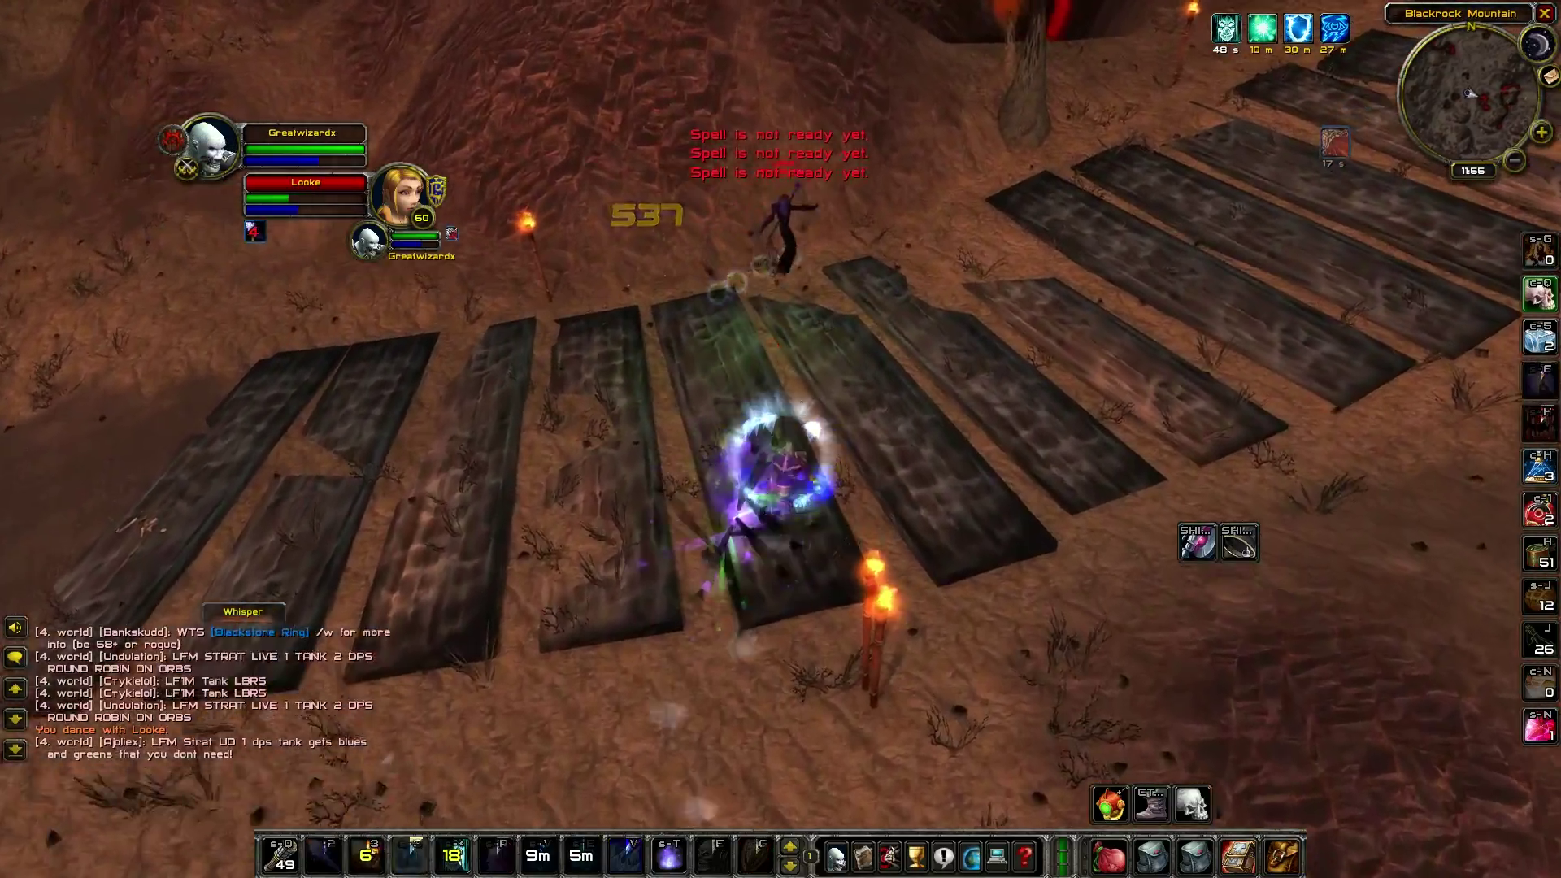
# Step: Keep attacking across the bridge into Blackrock Mountain, then Alt+Tab to File Explorer
pyautogui.press('w')
pyautogui.press('4')
pyautogui.press('8')
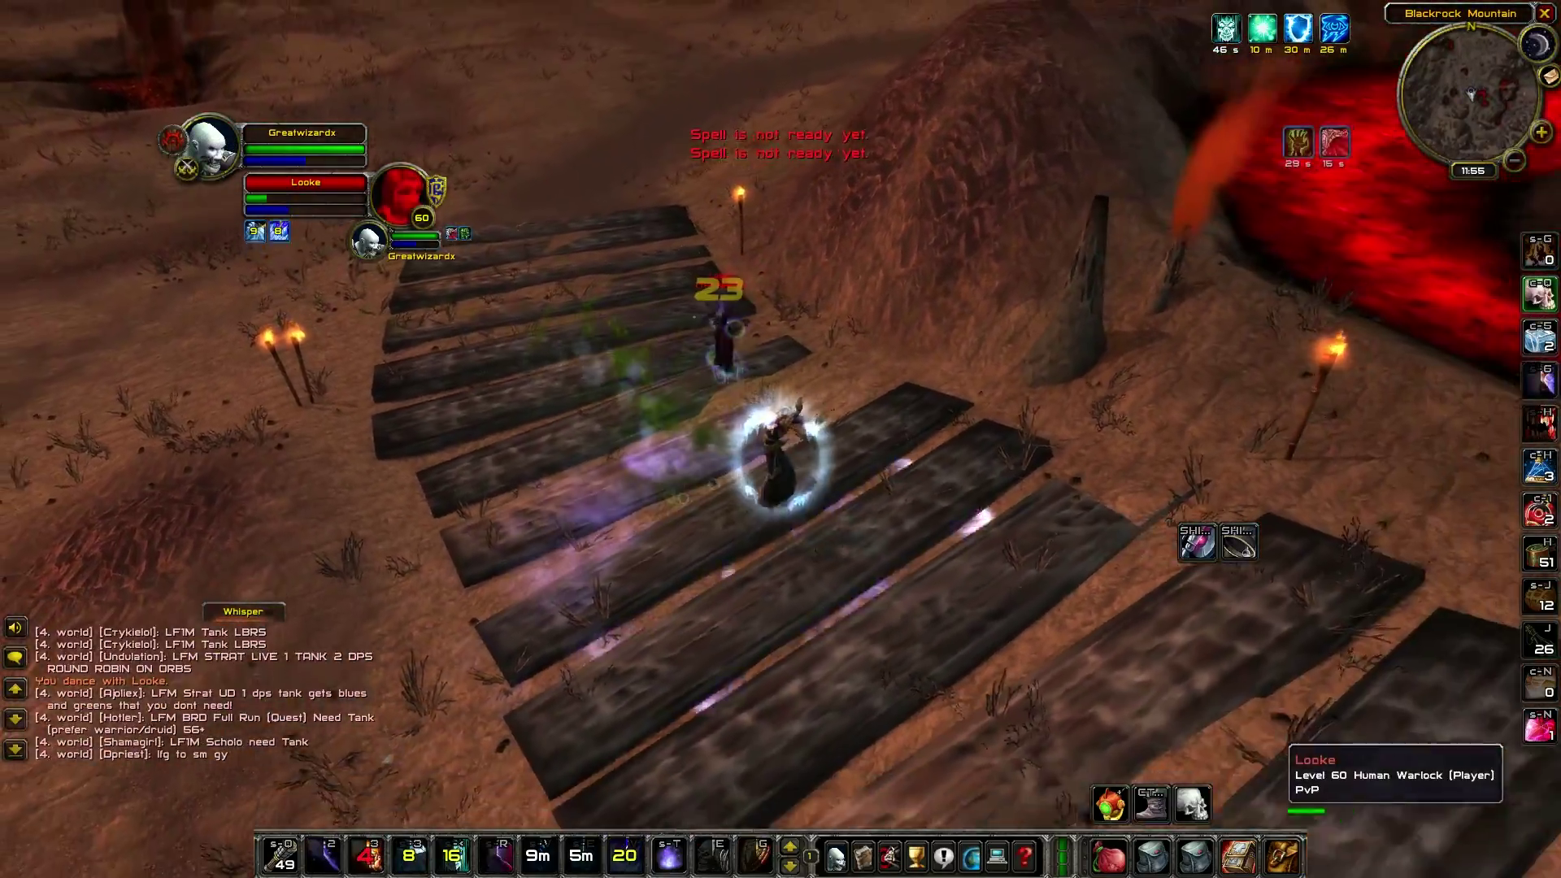
pyautogui.press('w')
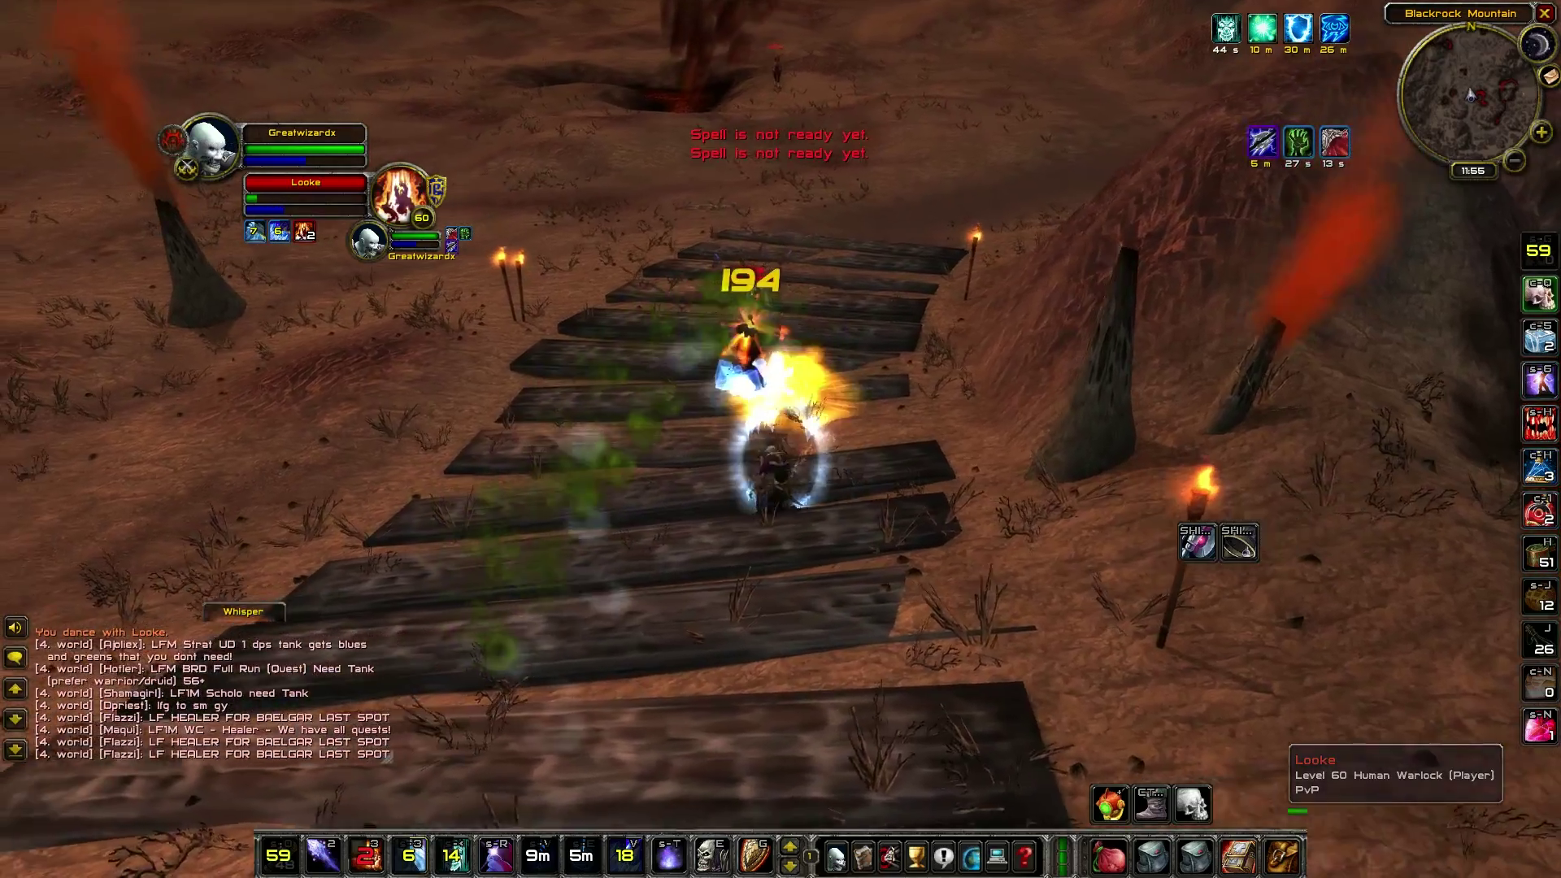
pyautogui.press('w')
pyautogui.press('4')
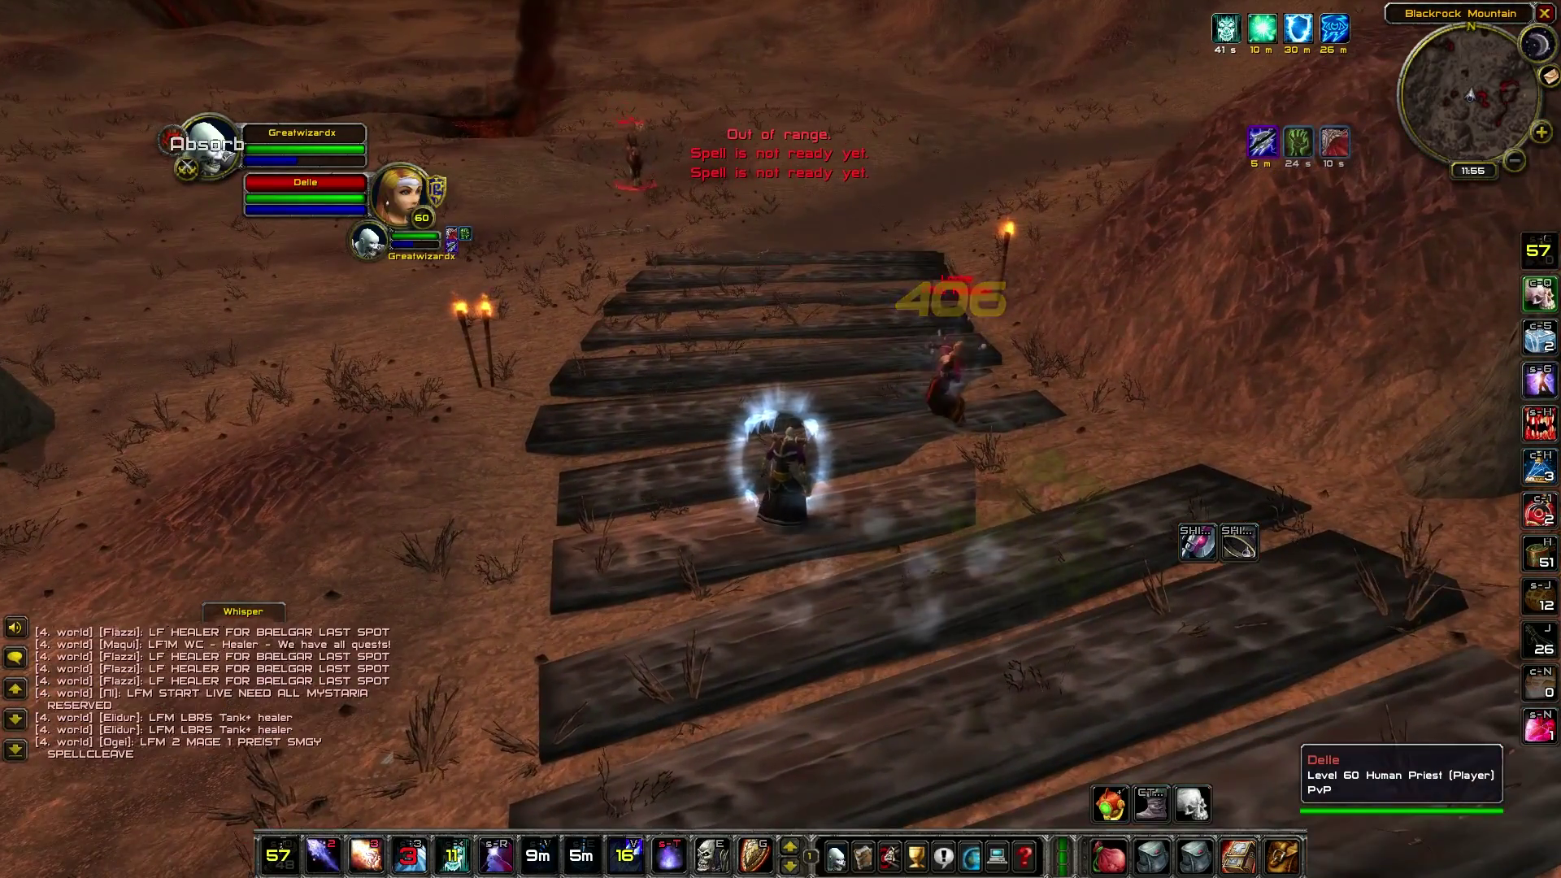
pyautogui.hotkey('alt', 'Tab')
# Step: In Greatwizard_Fonts, look over Fonts and NiceDamage, then copy the Fonts folder
pyautogui.click(128, 799)
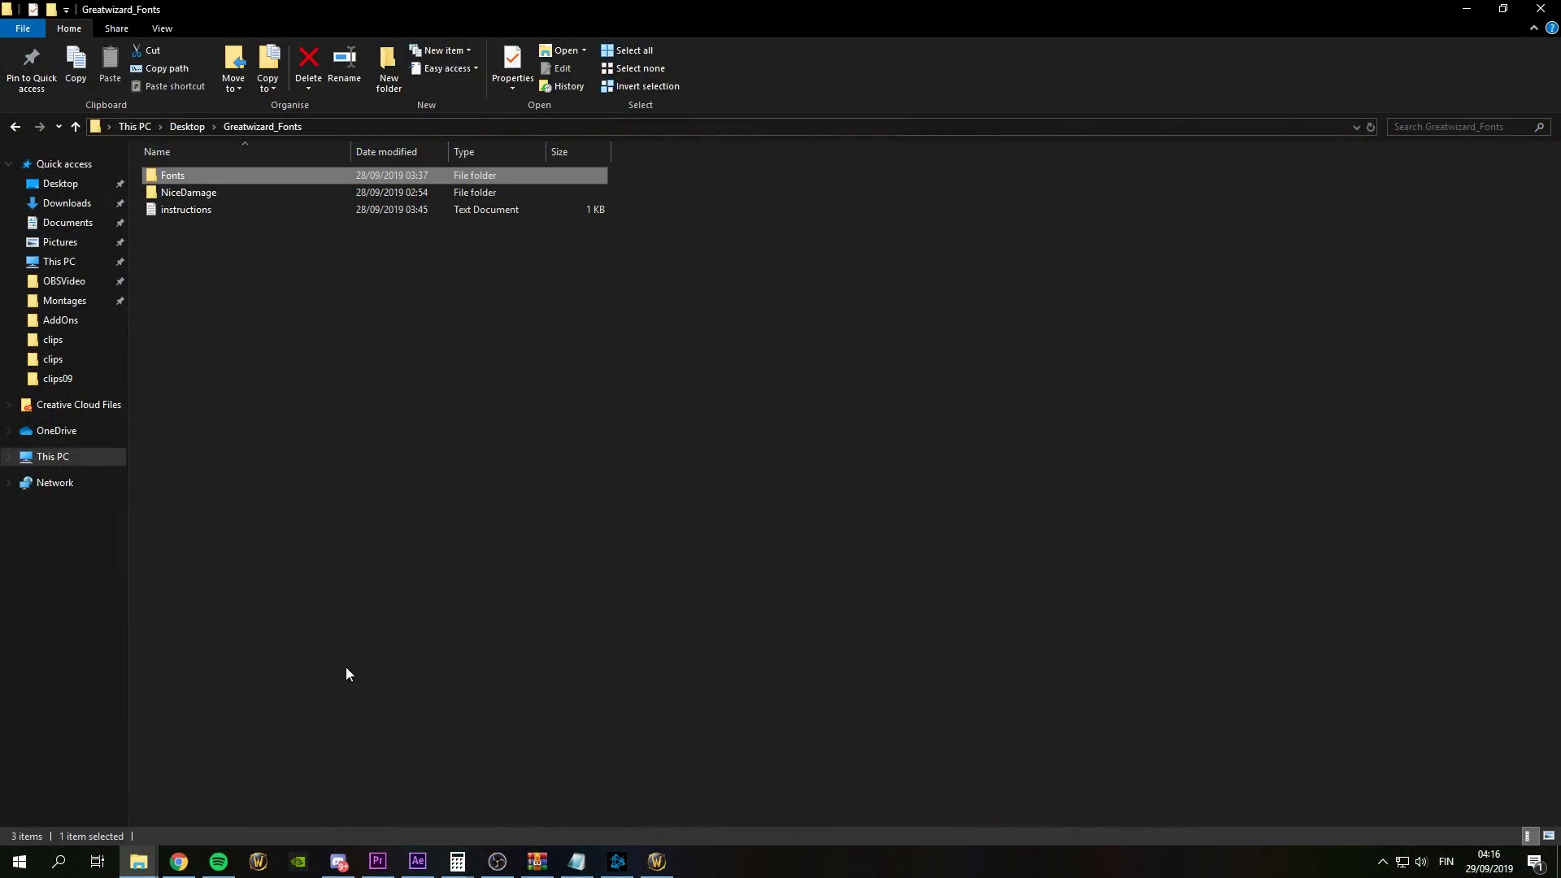
pyautogui.click(387, 425)
pyautogui.click(218, 169)
pyautogui.click(248, 187)
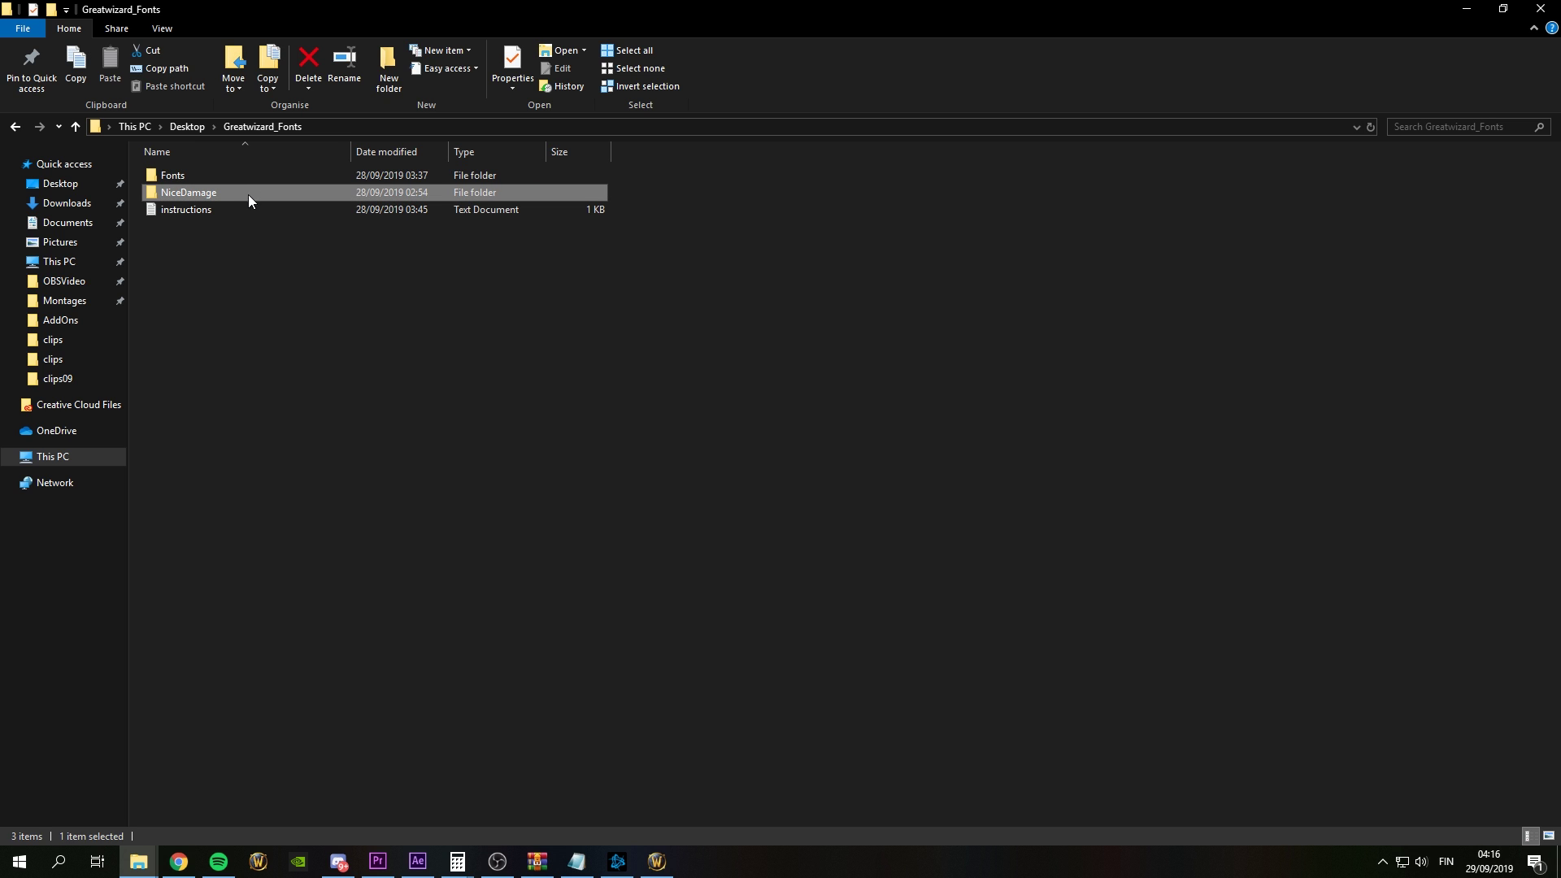
pyautogui.click(252, 180)
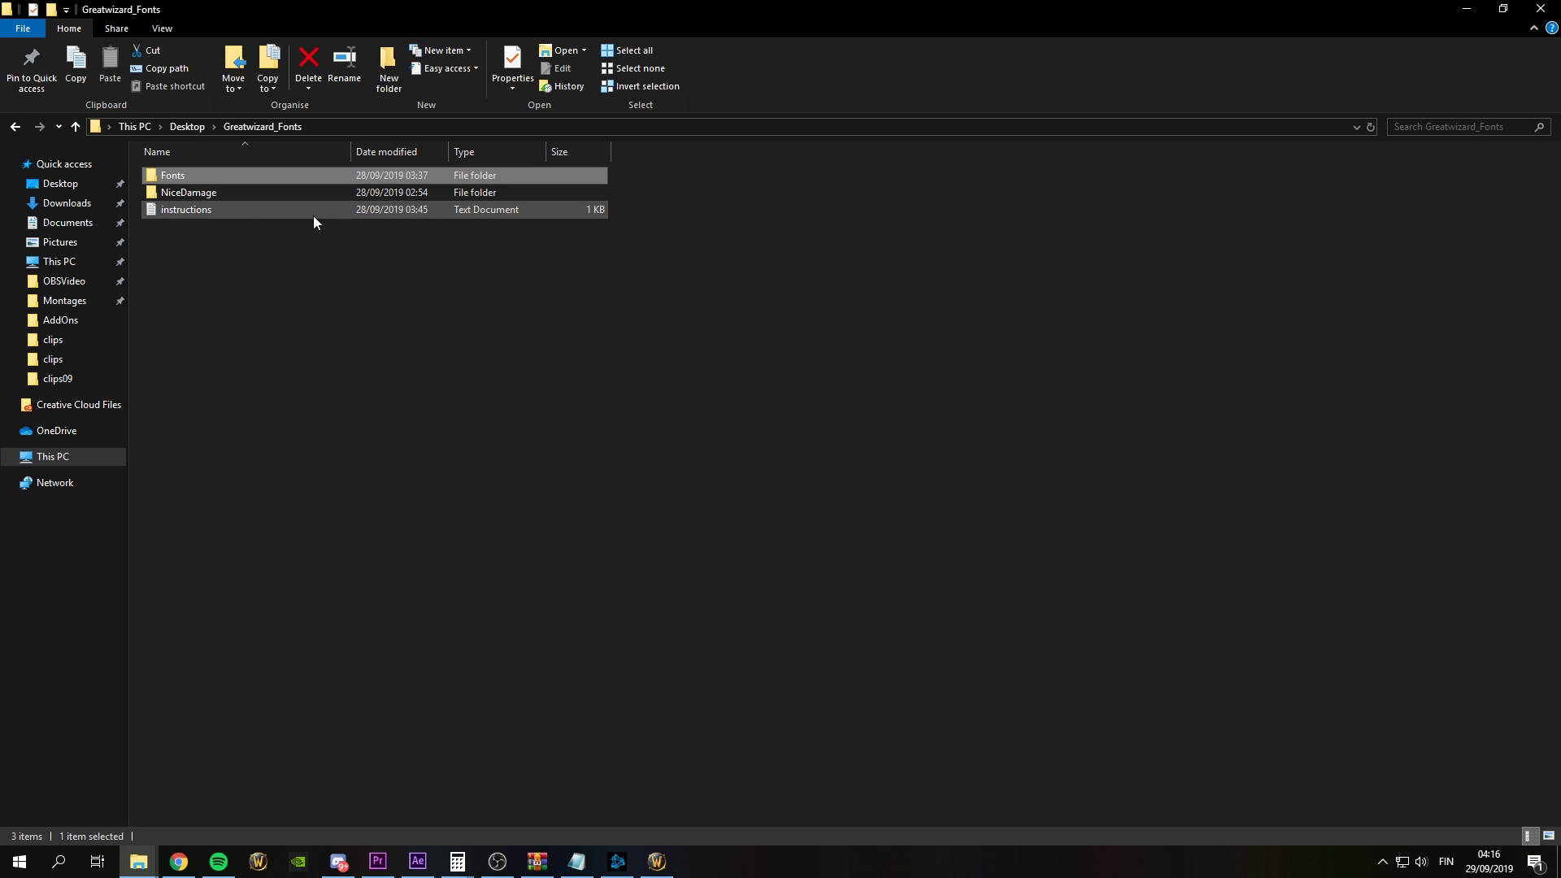
pyautogui.hotkey('ctrl', 'c')
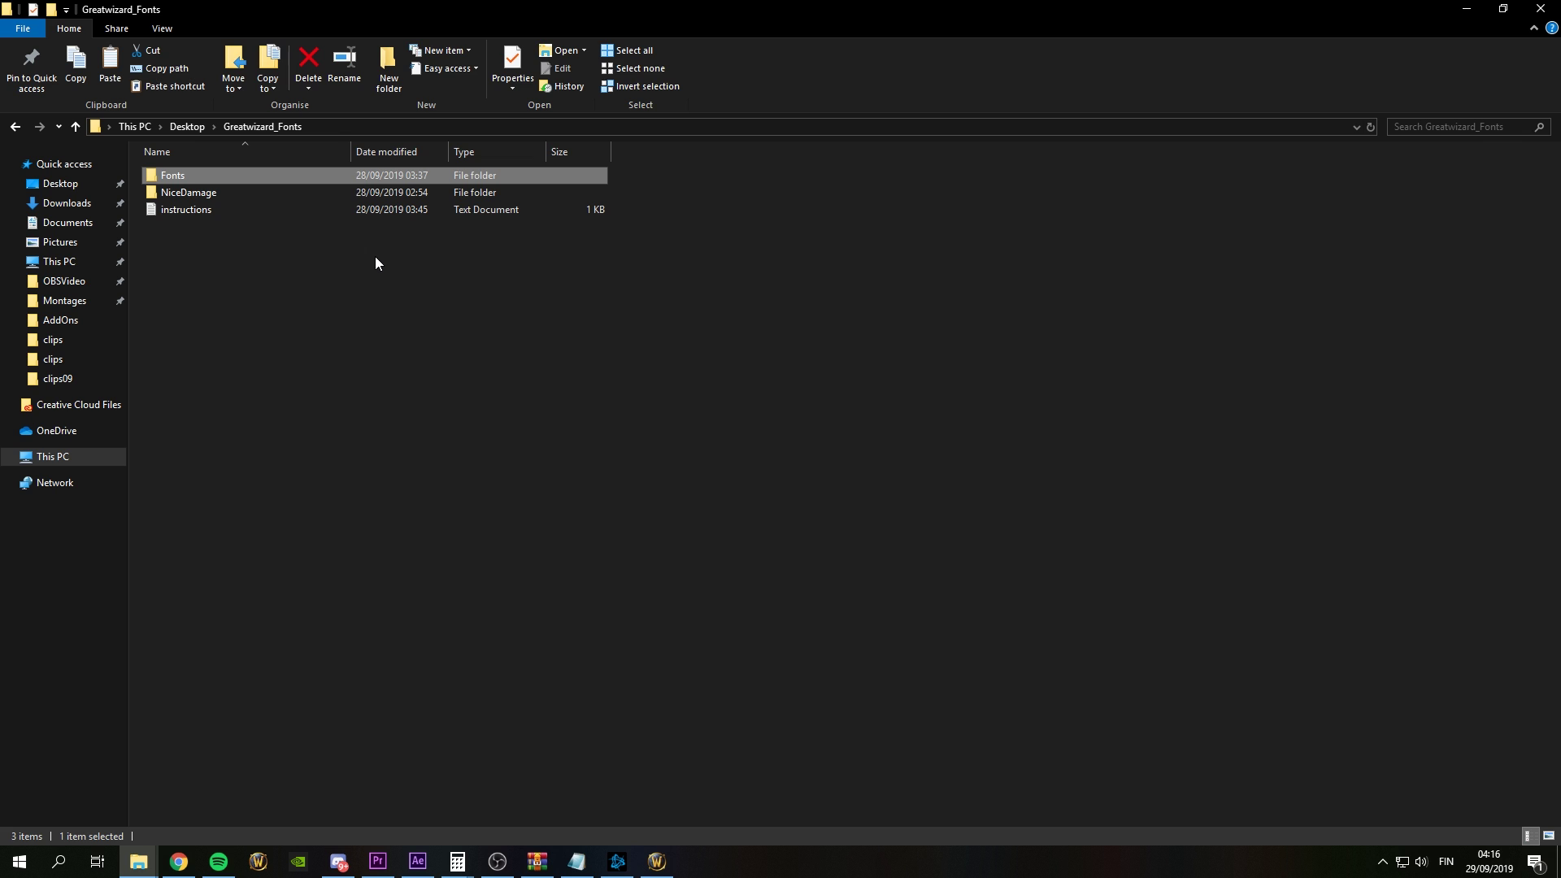
pyautogui.click(134, 860)
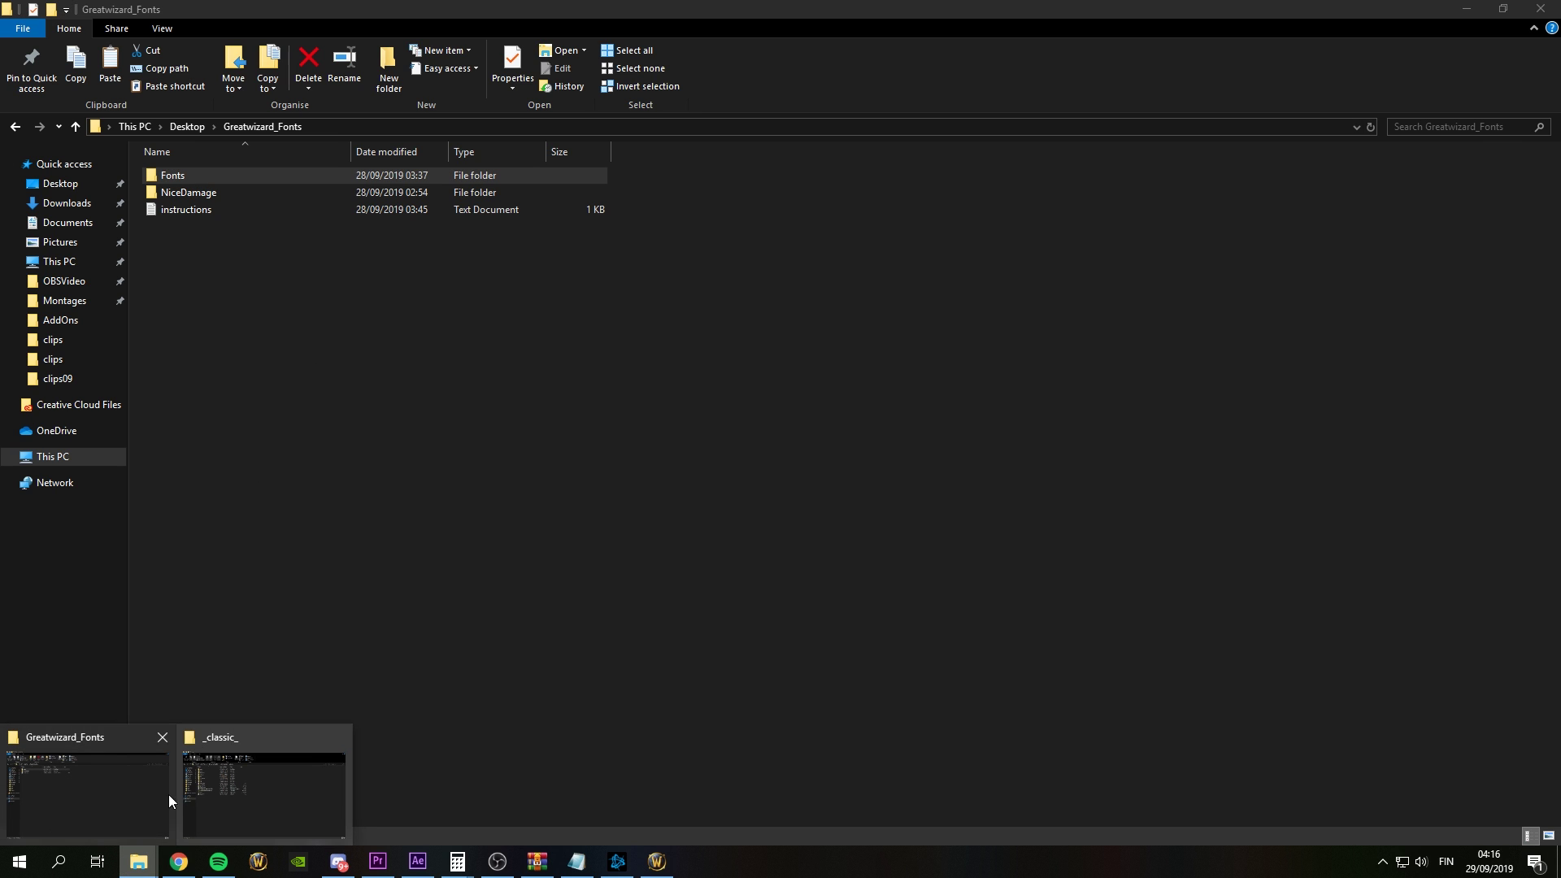
# Step: Paste Fonts into World of Warcraft's _classic_ folder, bringing it to 16 items
pyautogui.click(215, 796)
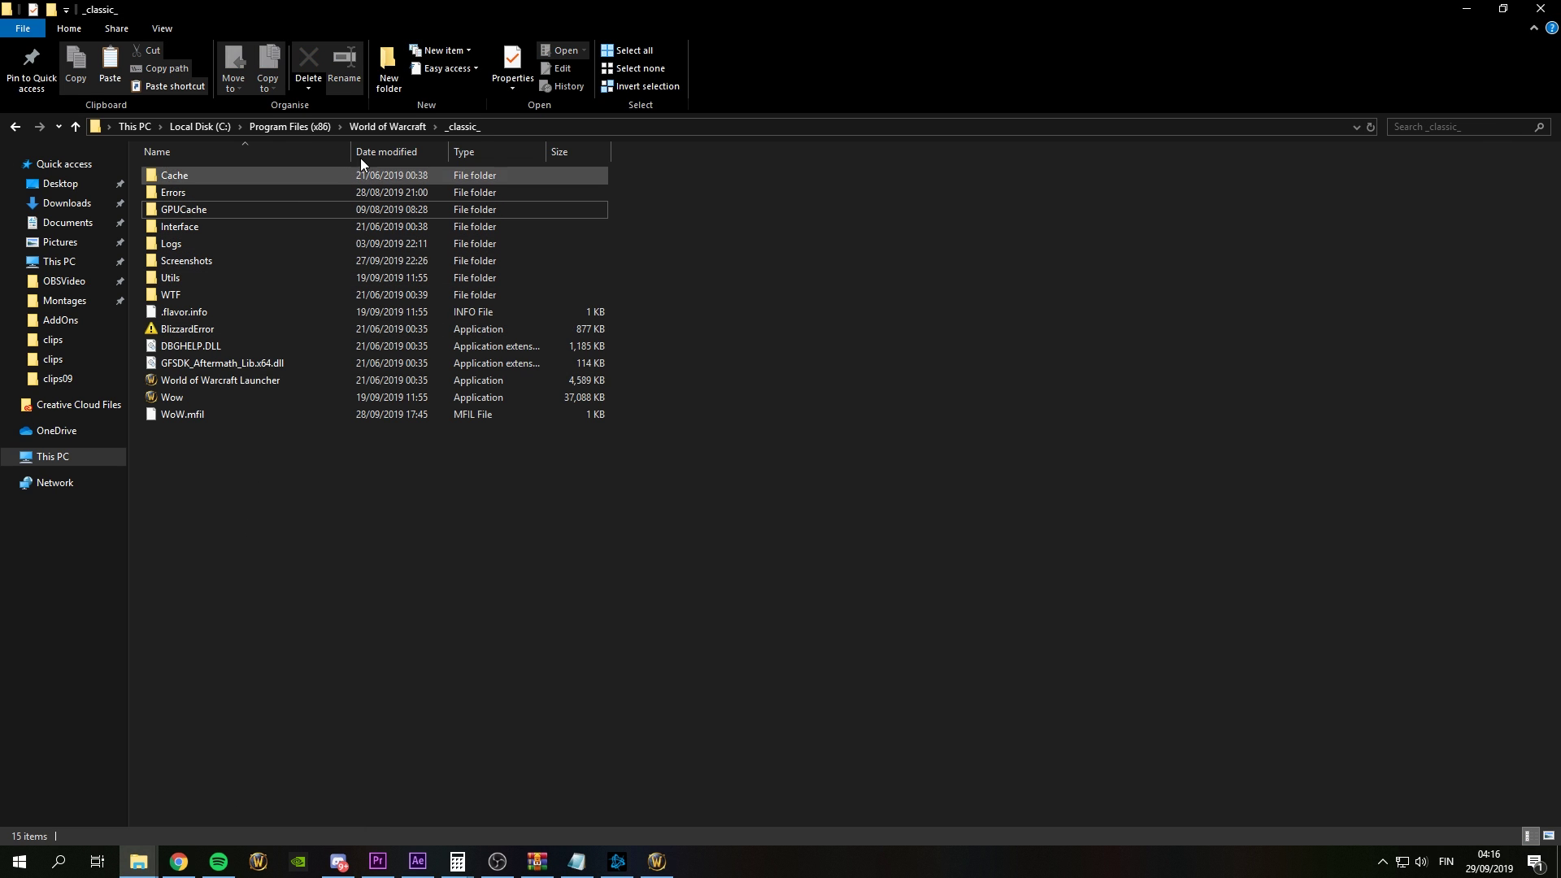
pyautogui.click(381, 122)
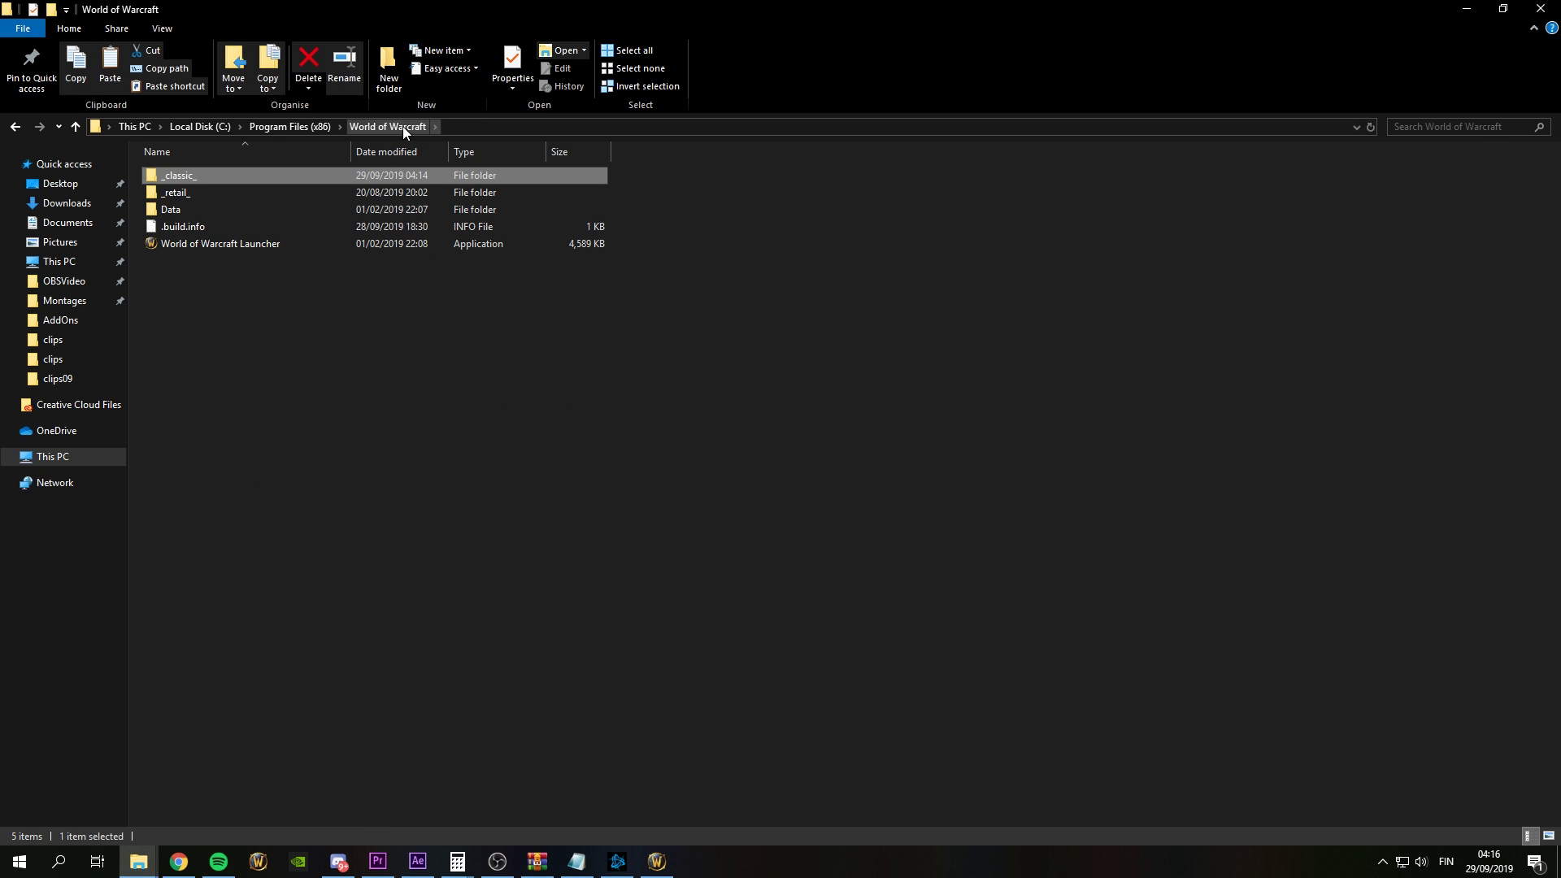
pyautogui.doubleClick(273, 175)
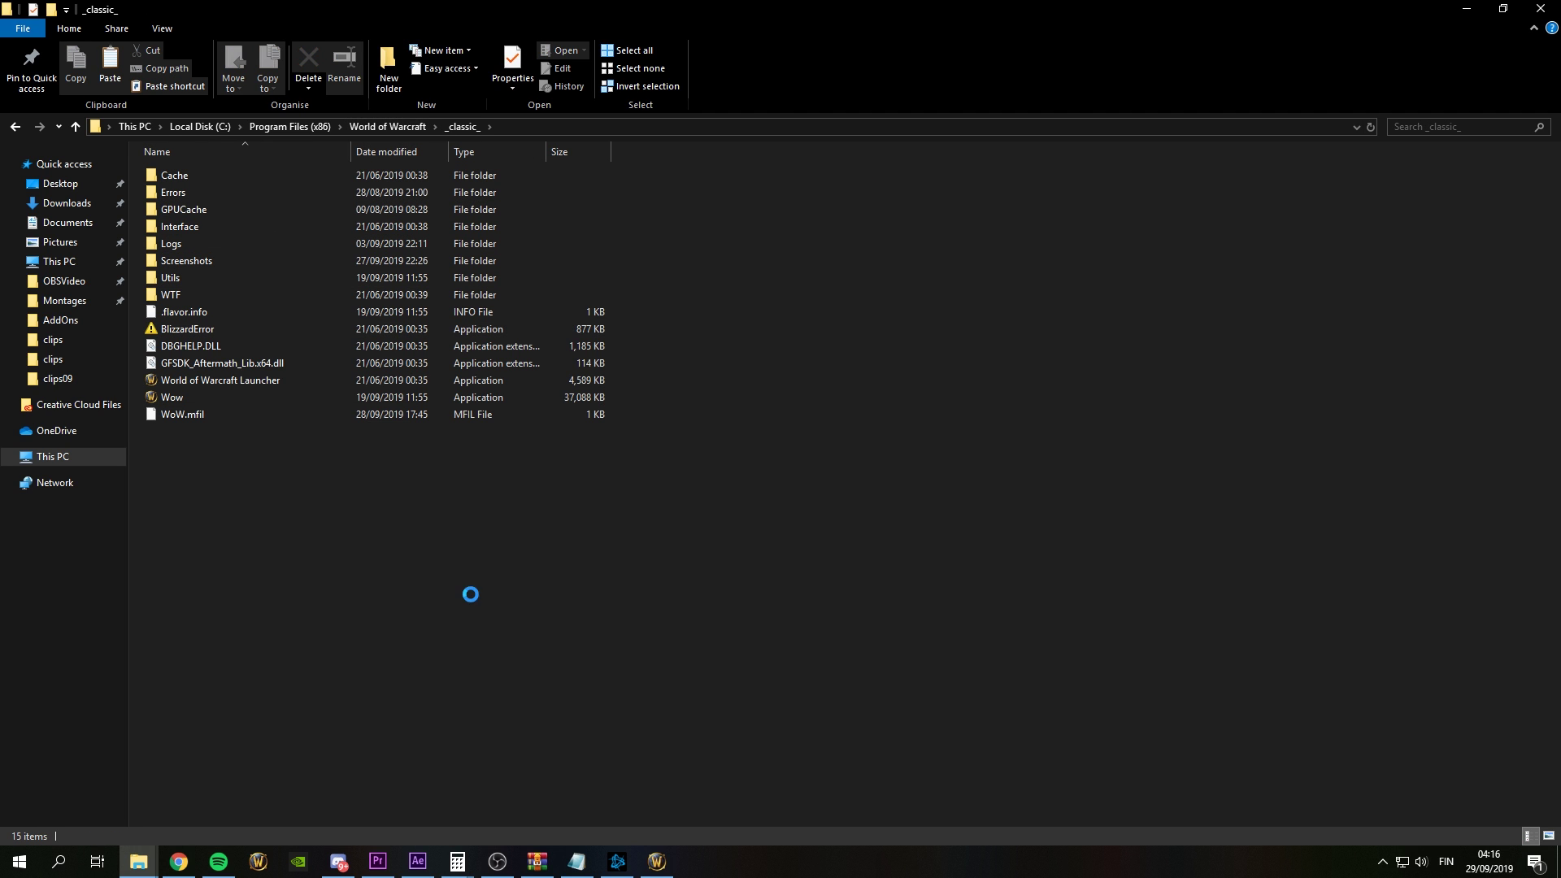
pyautogui.hotkey('ctrl', 'v')
pyautogui.click(472, 596)
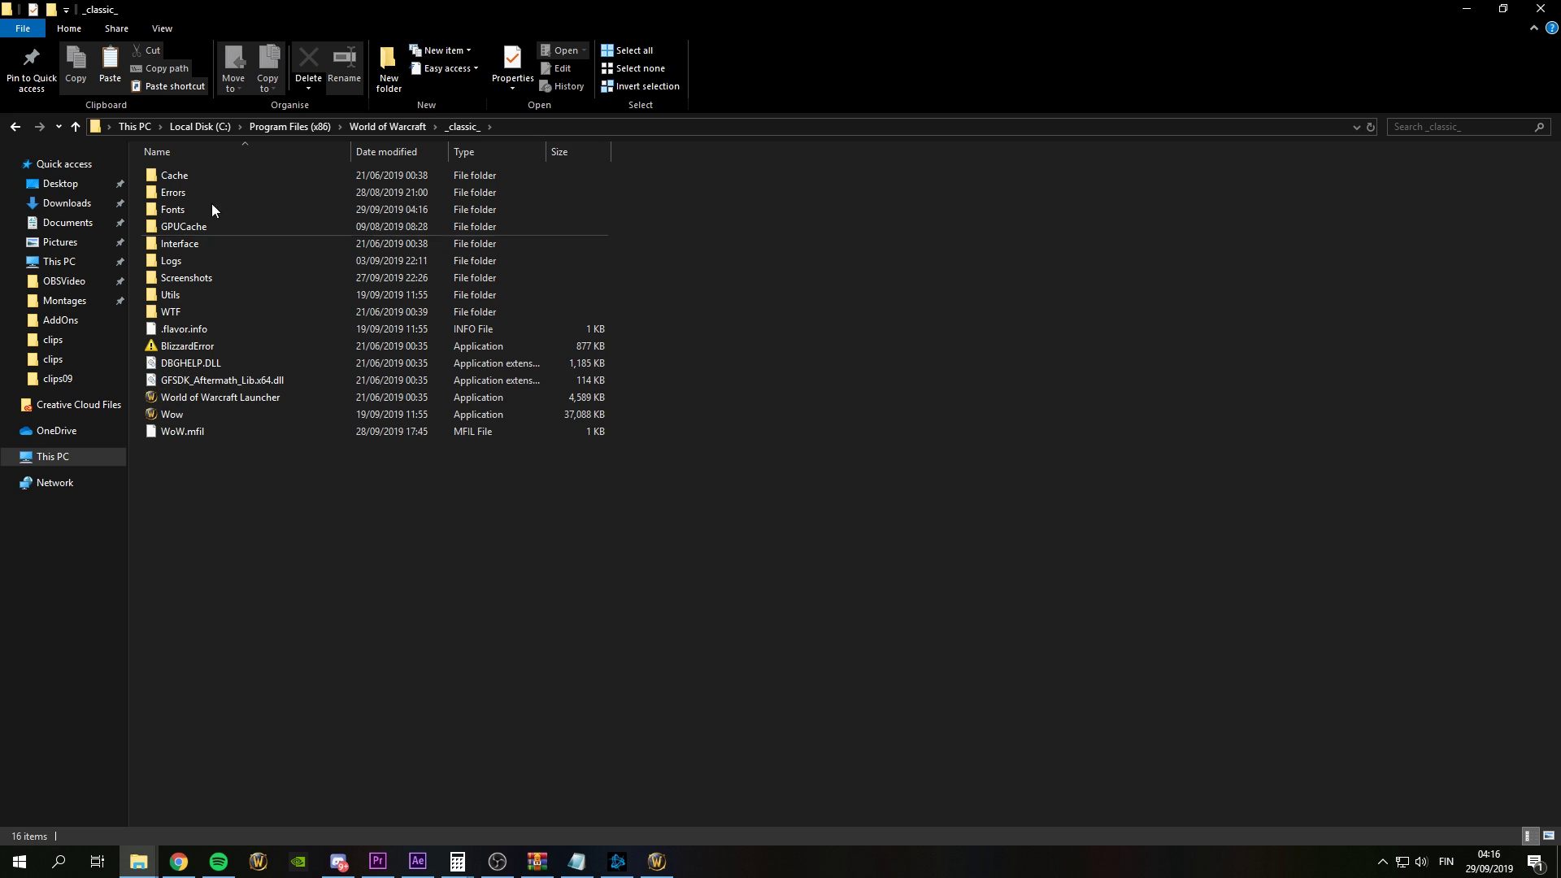
pyautogui.click(138, 861)
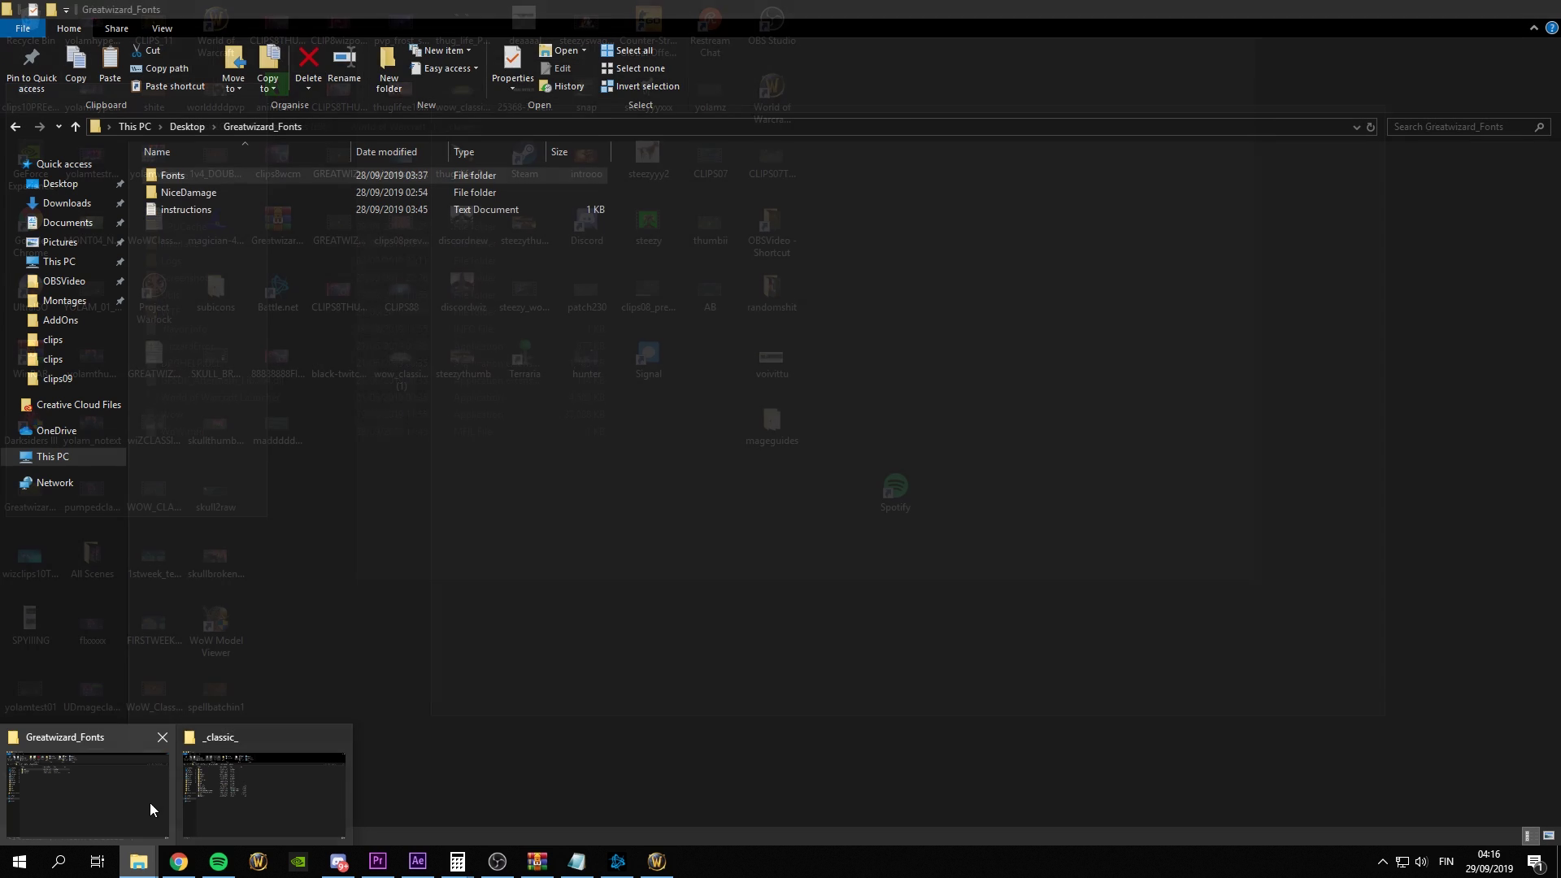
# Step: Select NiceDamage in Greatwizard_Fonts, then return to the _classic_ window
pyautogui.click(155, 803)
pyautogui.click(189, 192)
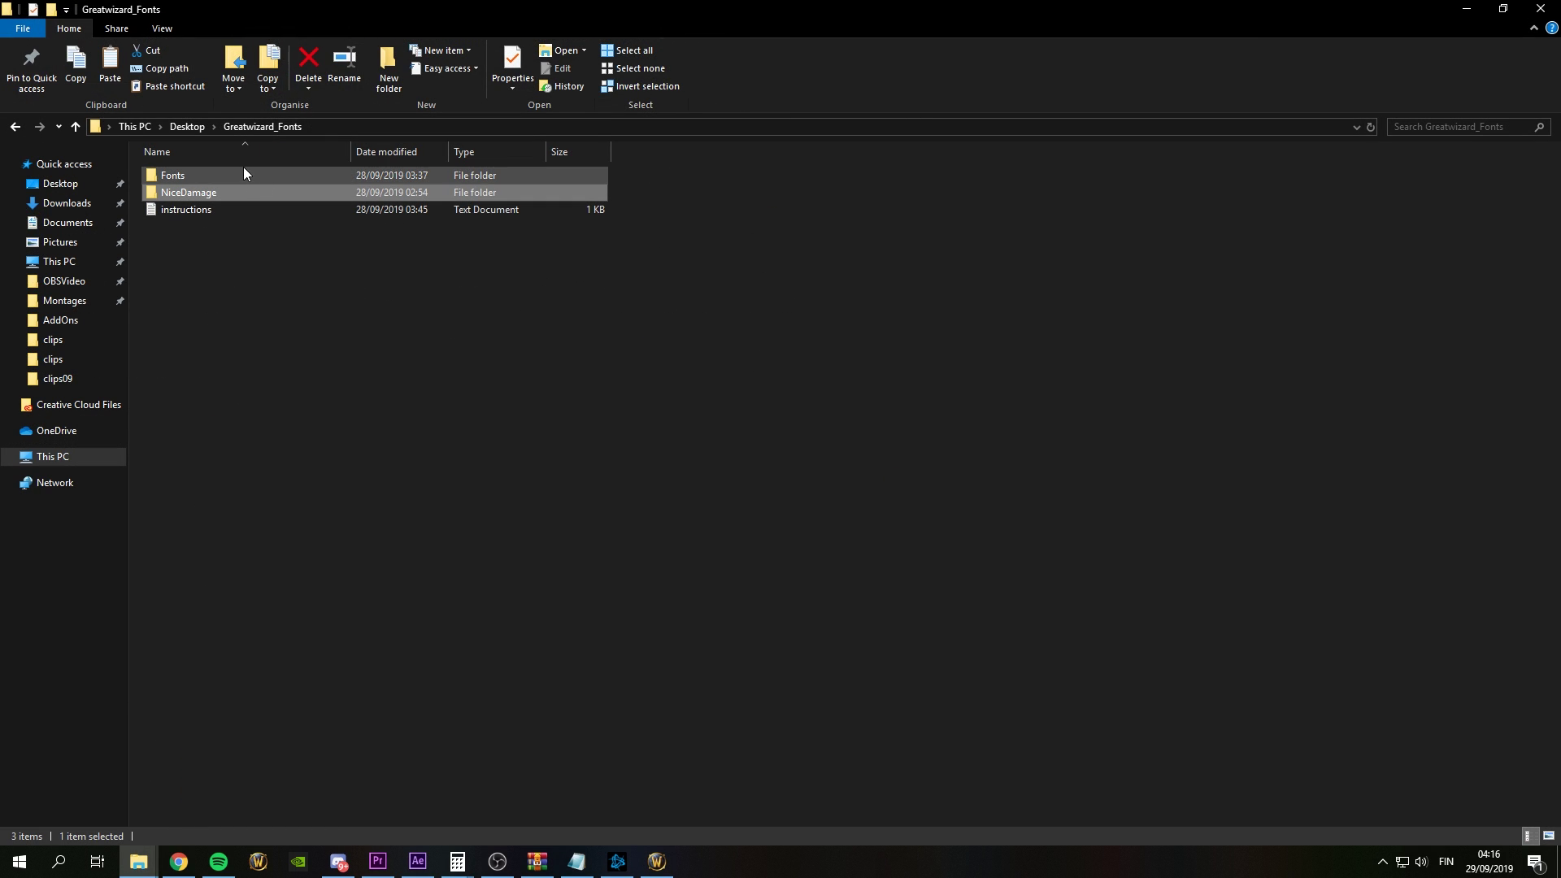
pyautogui.click(138, 866)
pyautogui.click(229, 802)
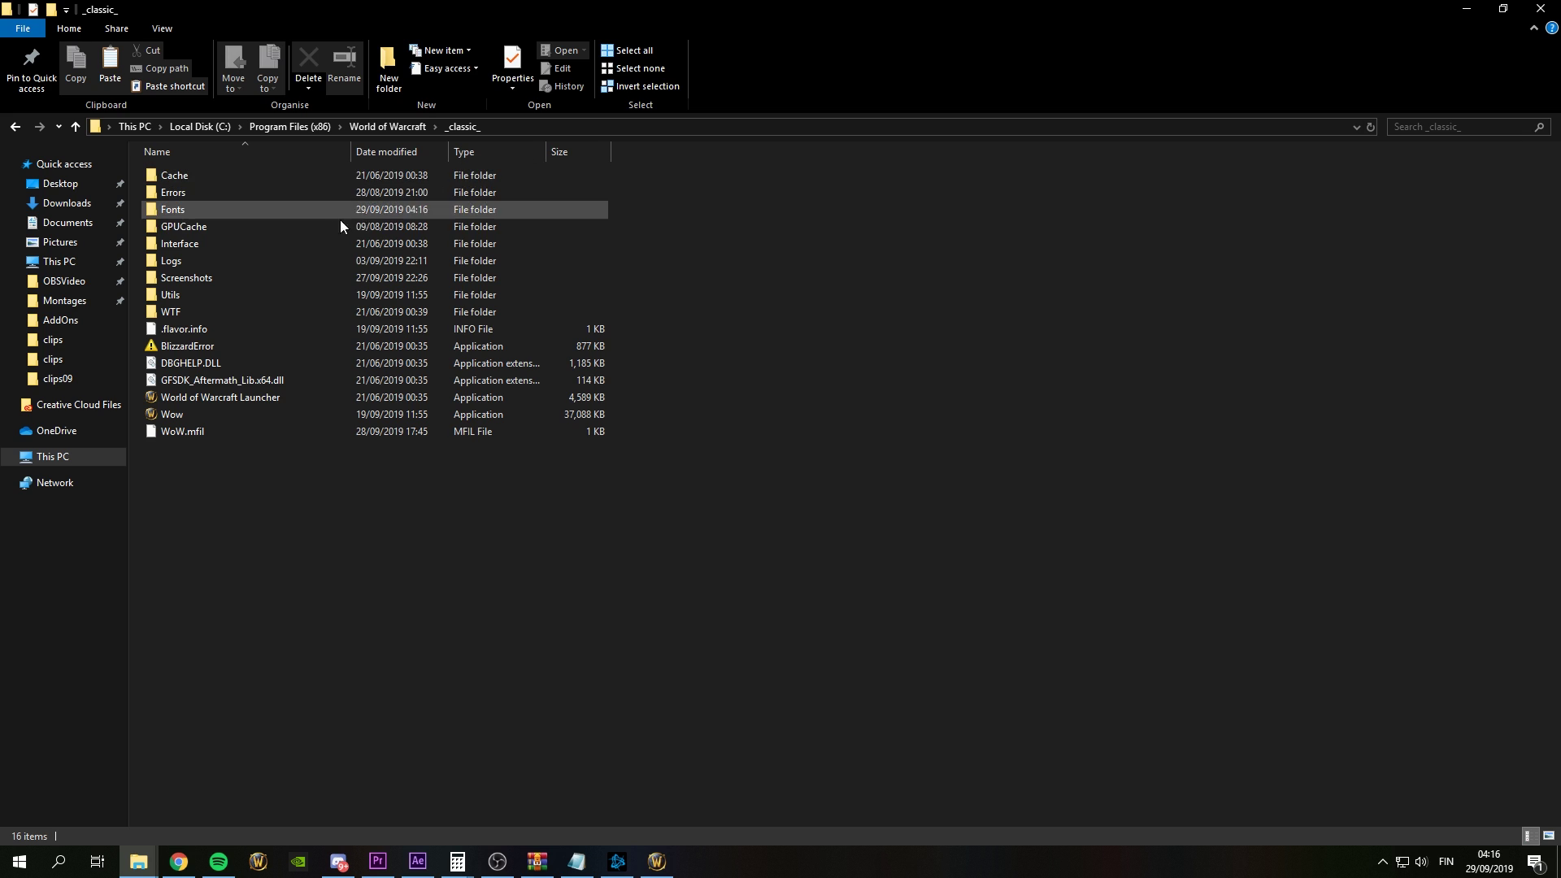
# Step: Check that NiceDamage is among the 14 addons in Interface\AddOns, then return to _classic_
pyautogui.doubleClick(240, 245)
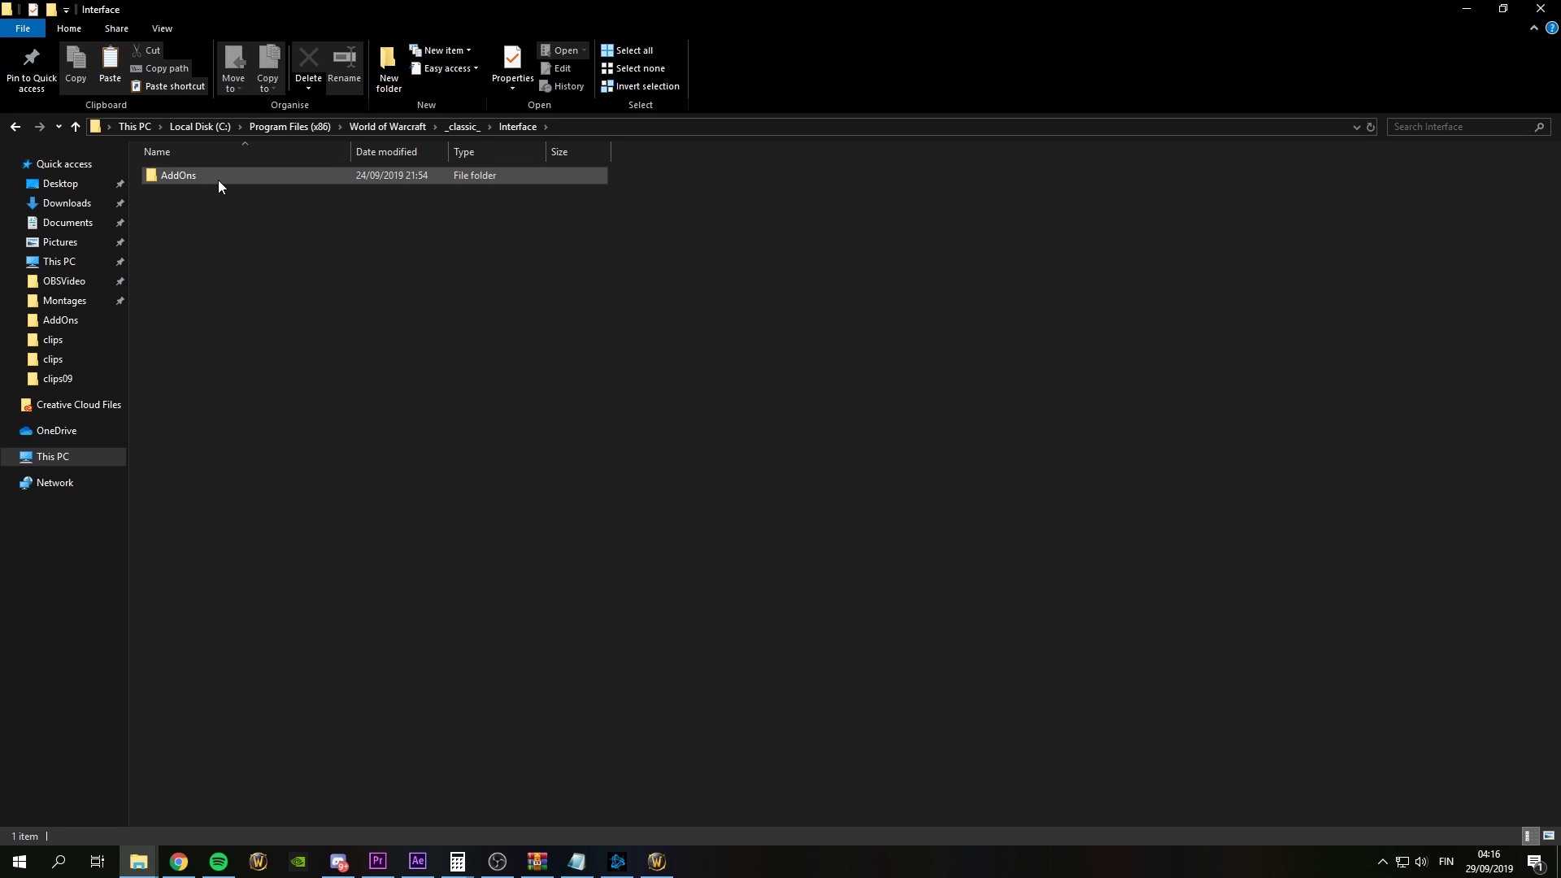
pyautogui.doubleClick(218, 178)
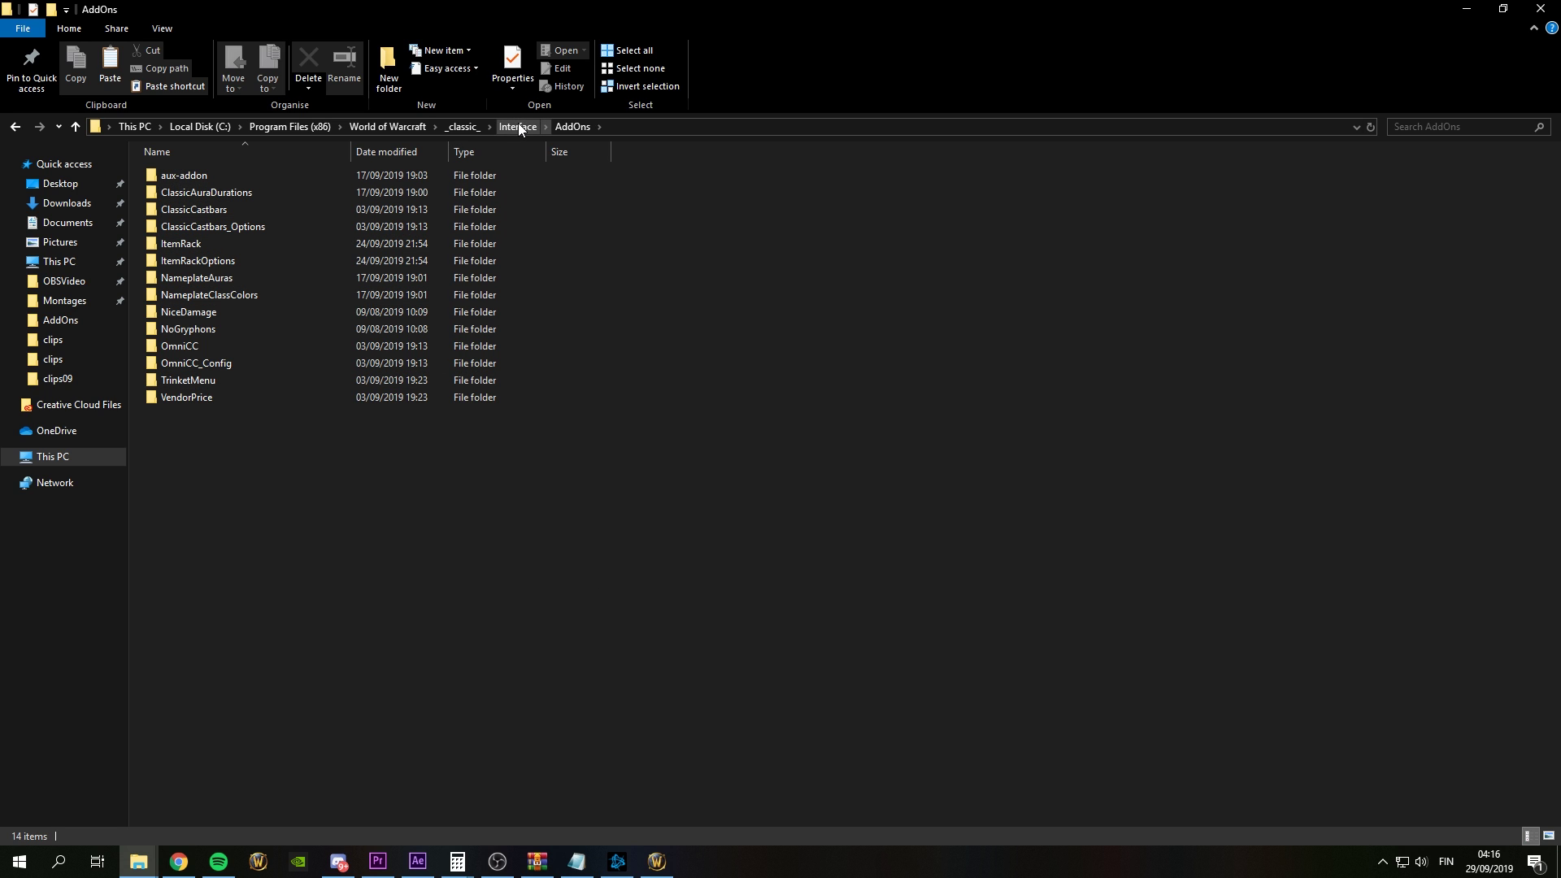
pyautogui.click(459, 134)
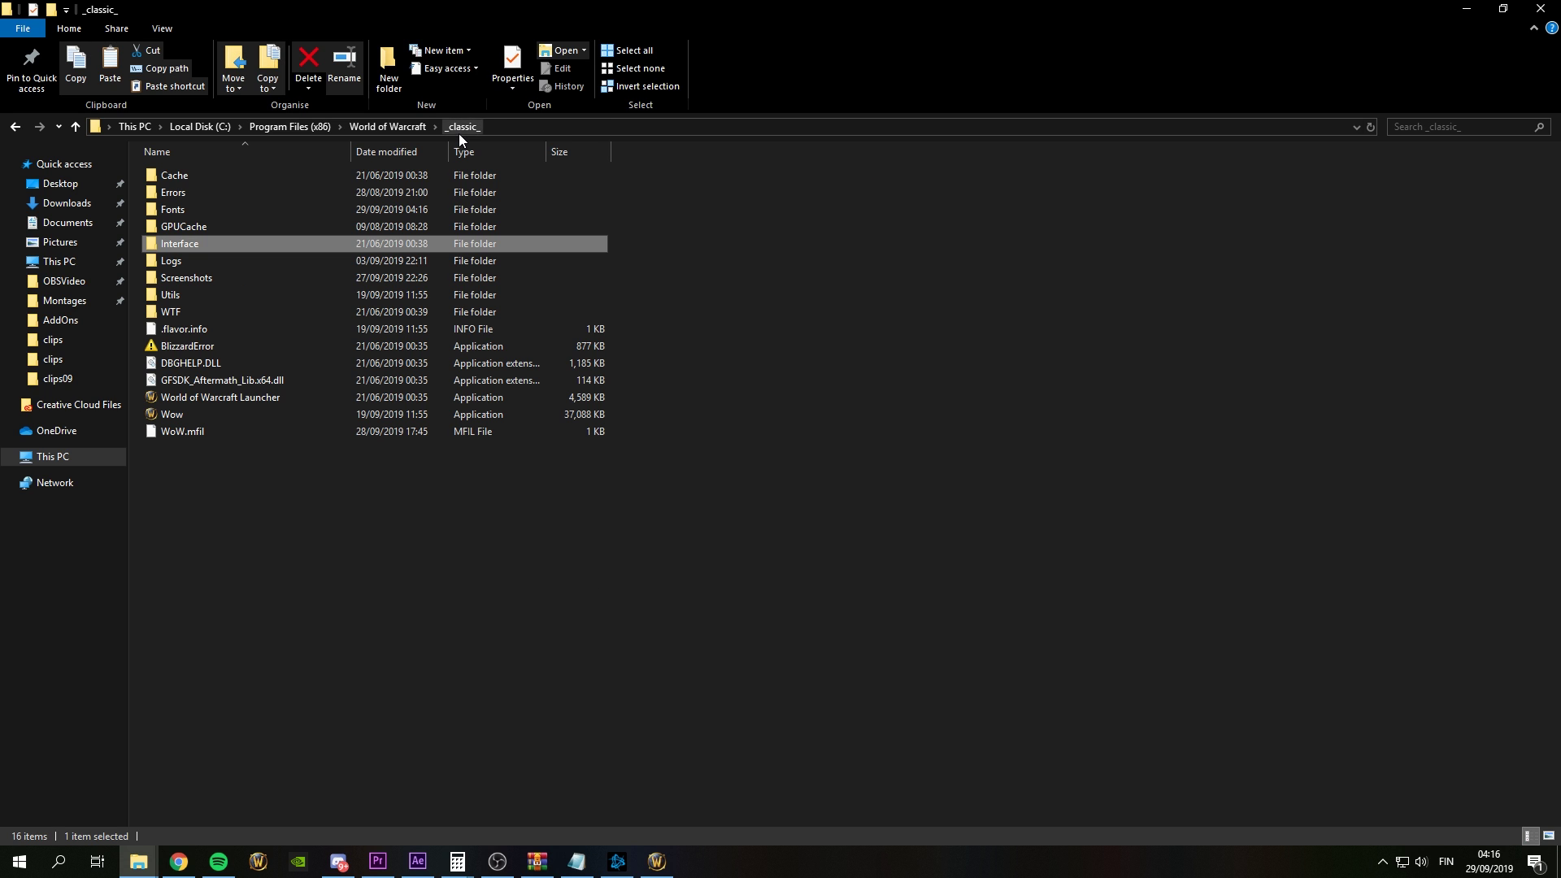
# Step: Open the pasted Fonts folder to see its eight TrueType fonts, including ARIALN and SKURRI
pyautogui.doubleClick(225, 209)
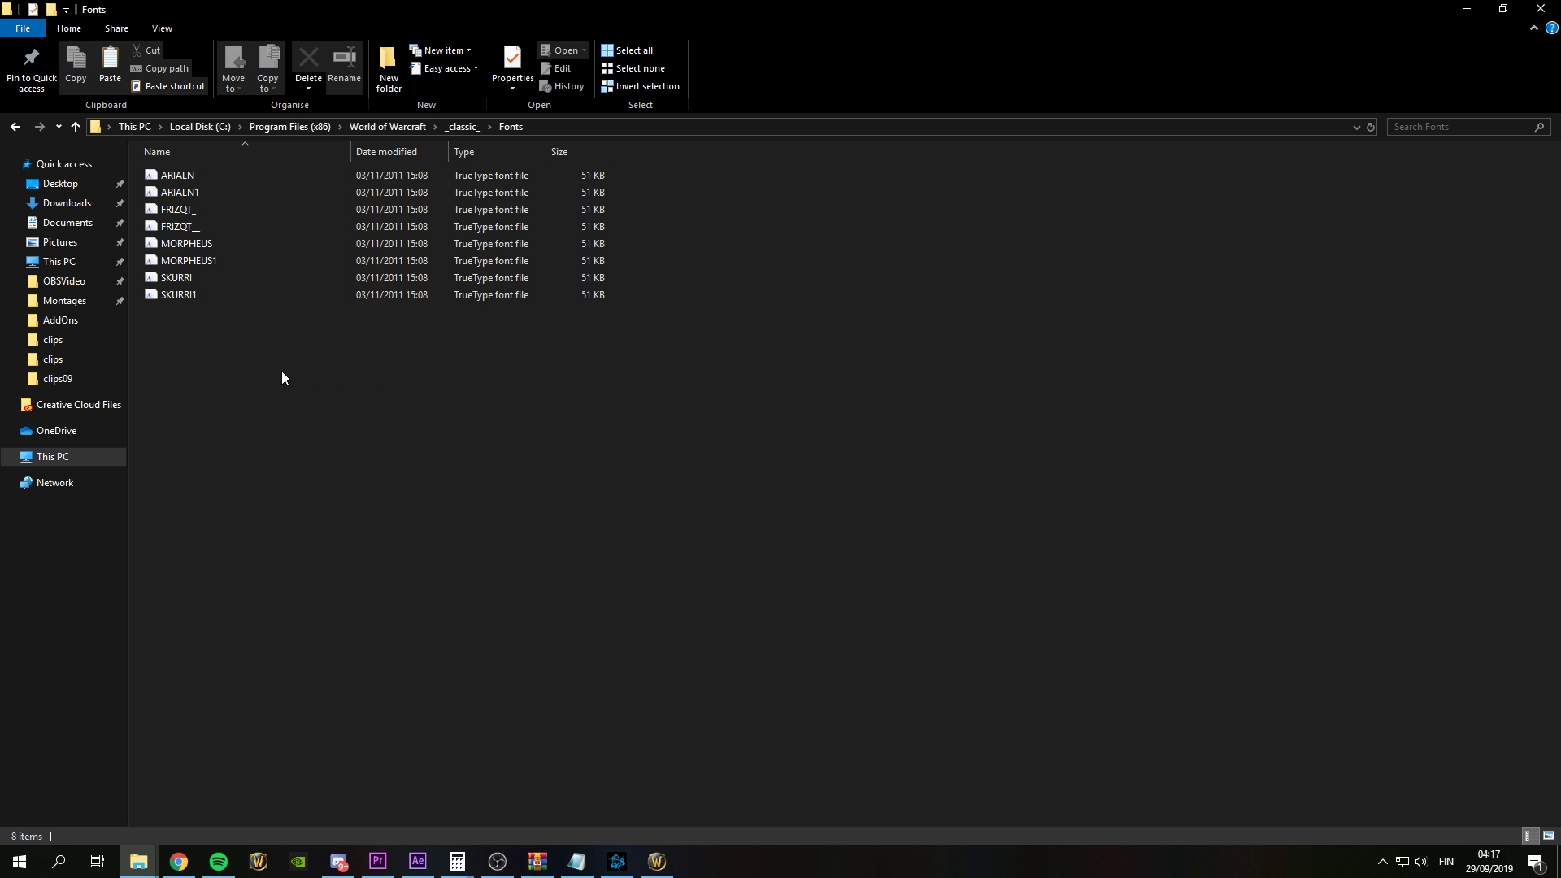